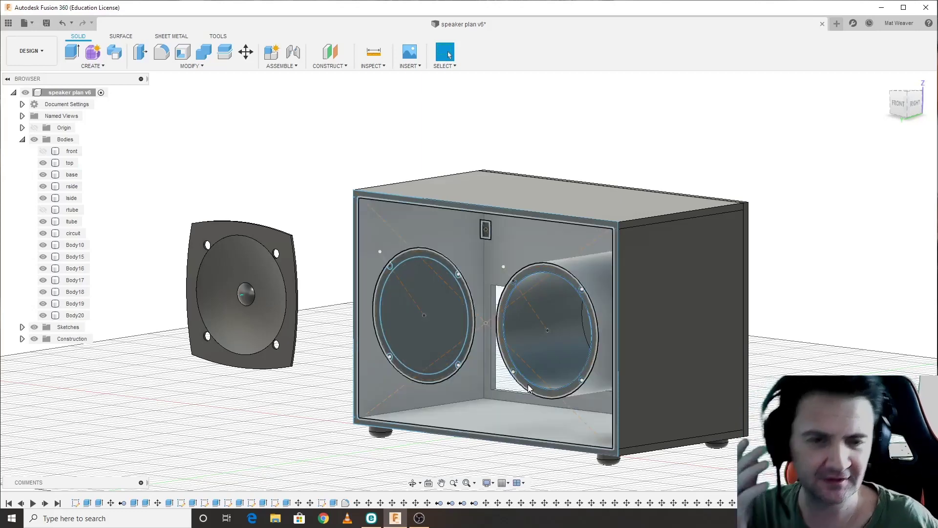
- Show the rtube and front bodies so the front panel covers both speaker tubes
left_click(43, 210)
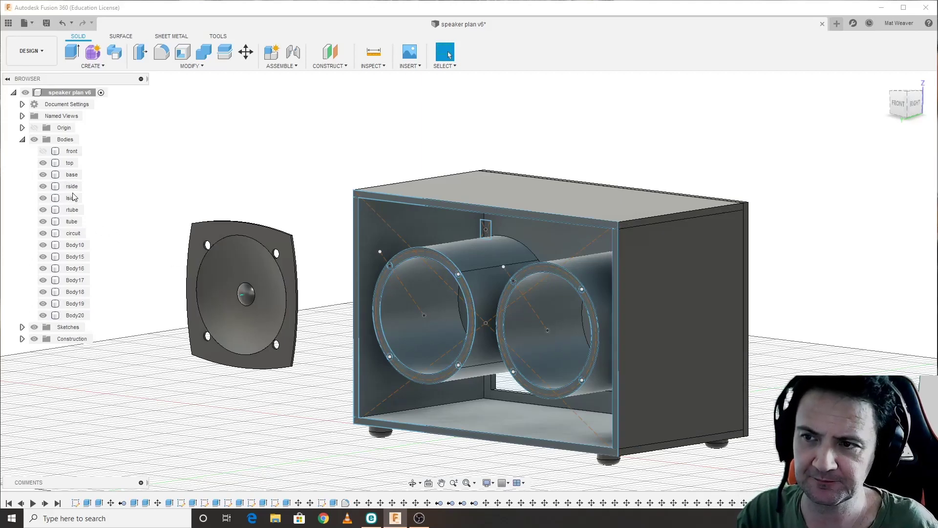
left_click(43, 151)
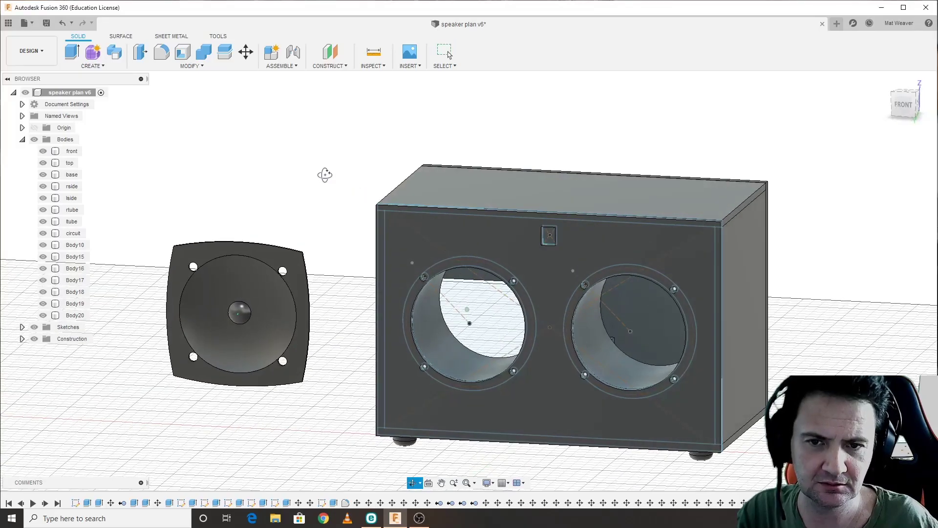
mouse_move(324, 173)
middle_mouse_down("shift")
mouse_move(469, 168)
mouse_move(494, 155)
mouse_move(318, 174)
middle_mouse_up("shift")
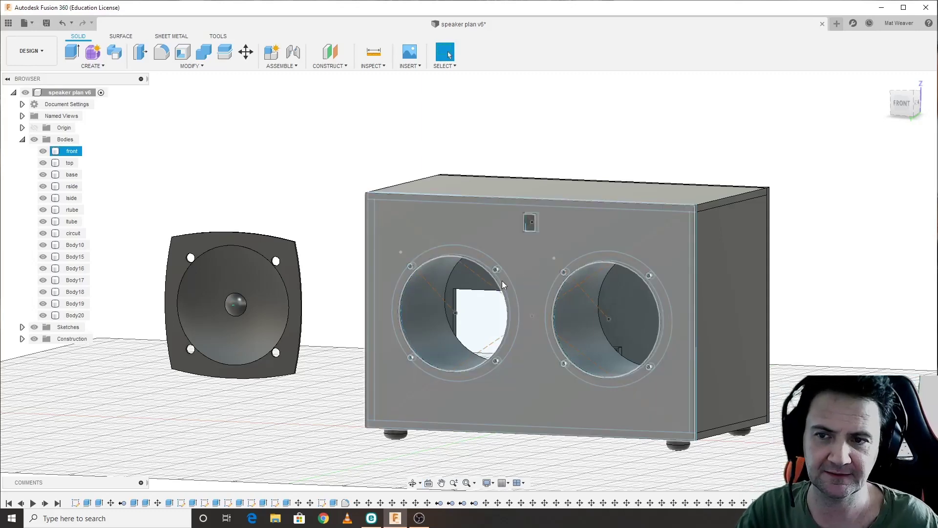
key("Escape")
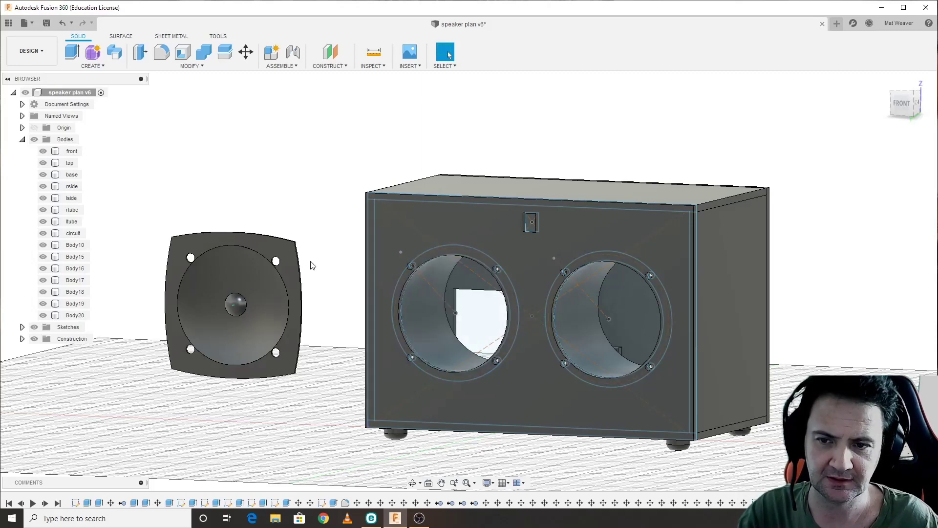
- Inspect the speaker cone Body20 and flange Body19 by selecting them in the view
left_click(197, 311)
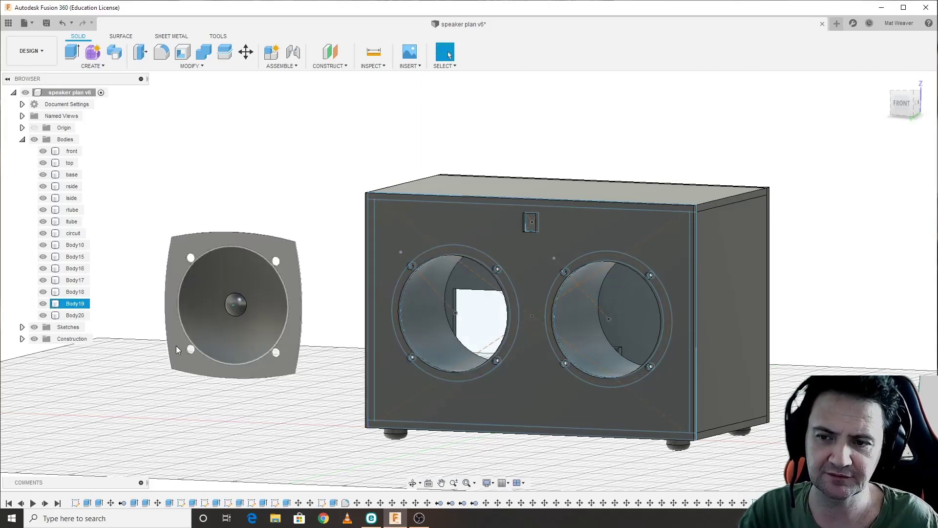
middle_click_drag(343, 338, 410, 328)
left_click(410, 328)
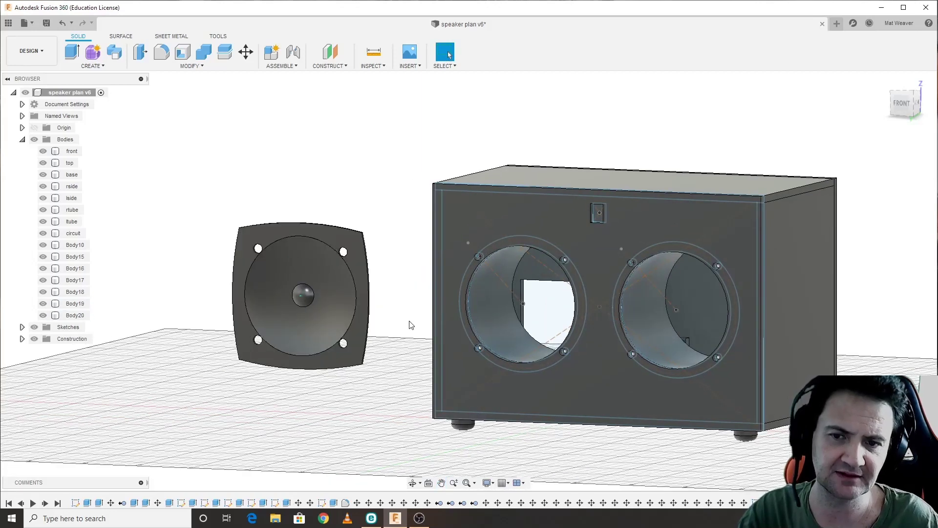
left_click(276, 297)
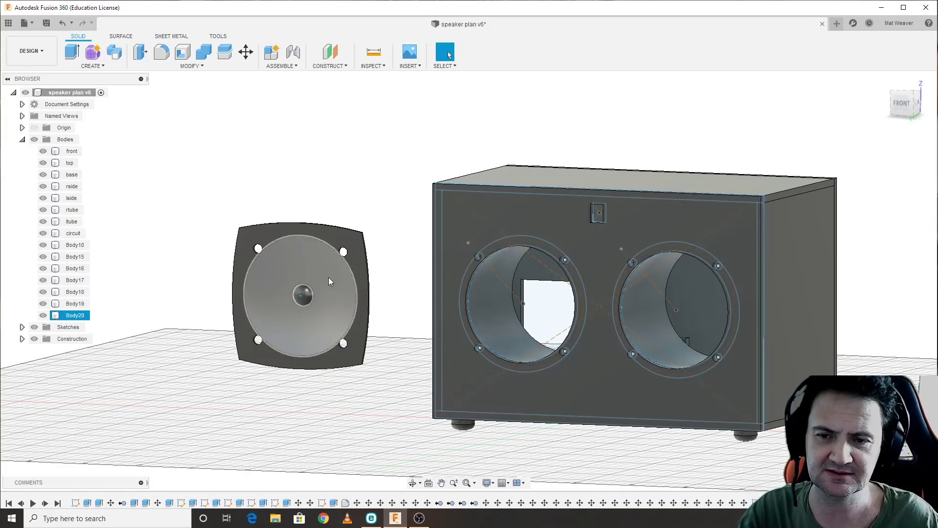
scroll(341, 293, "up", 1)
left_click(338, 239)
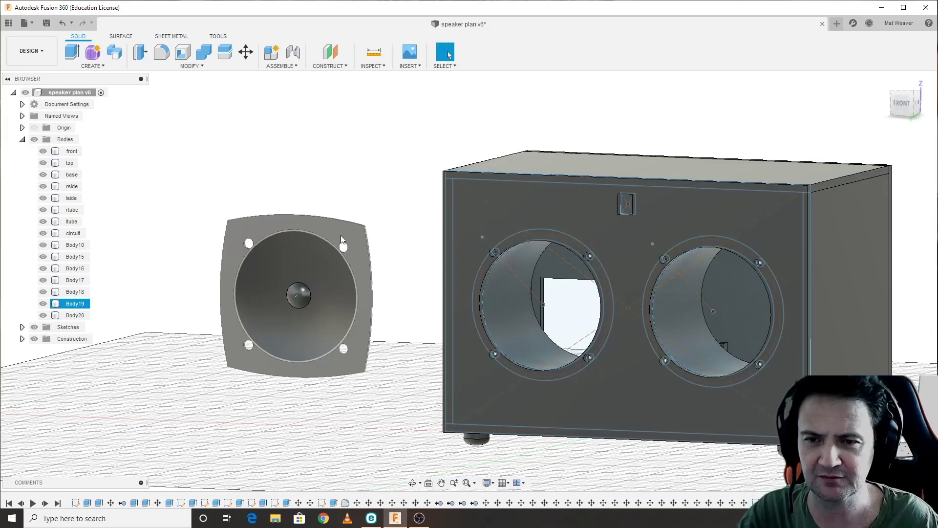
left_click(286, 270)
left_click(348, 231)
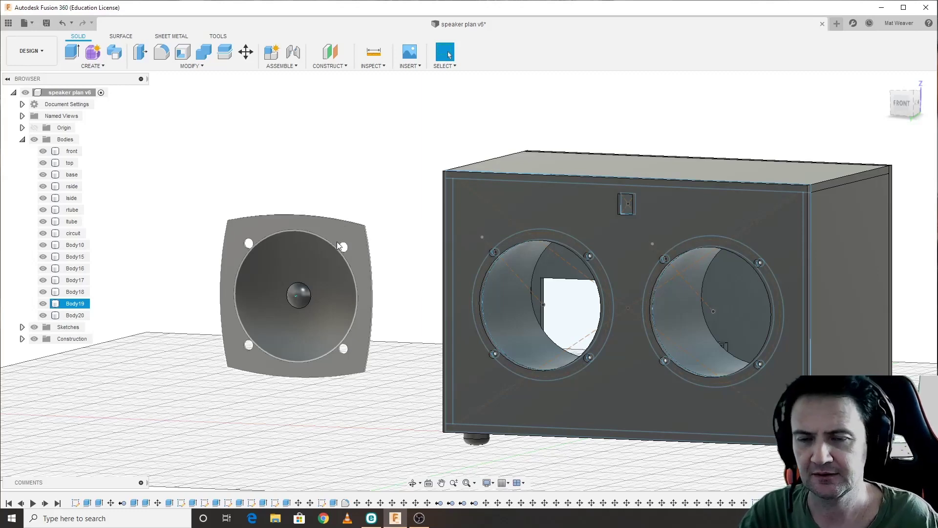
left_click(276, 310)
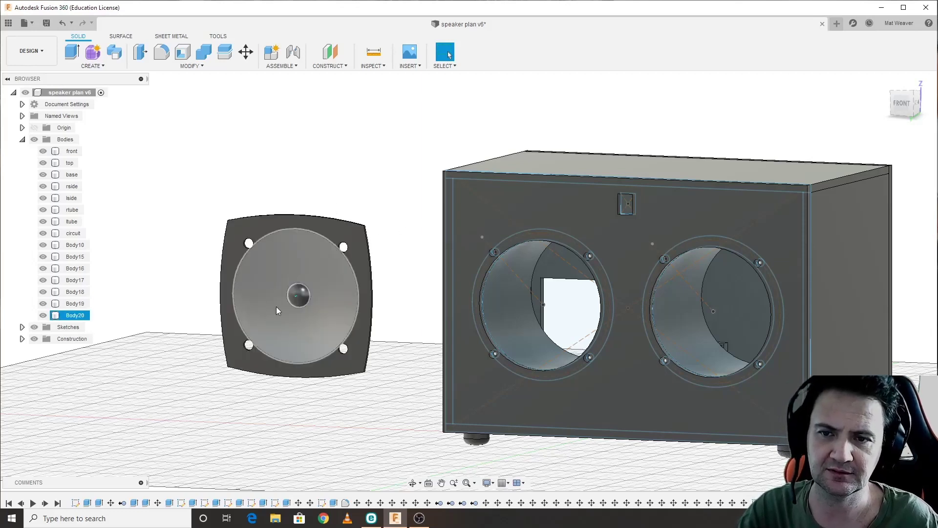
left_click(197, 187)
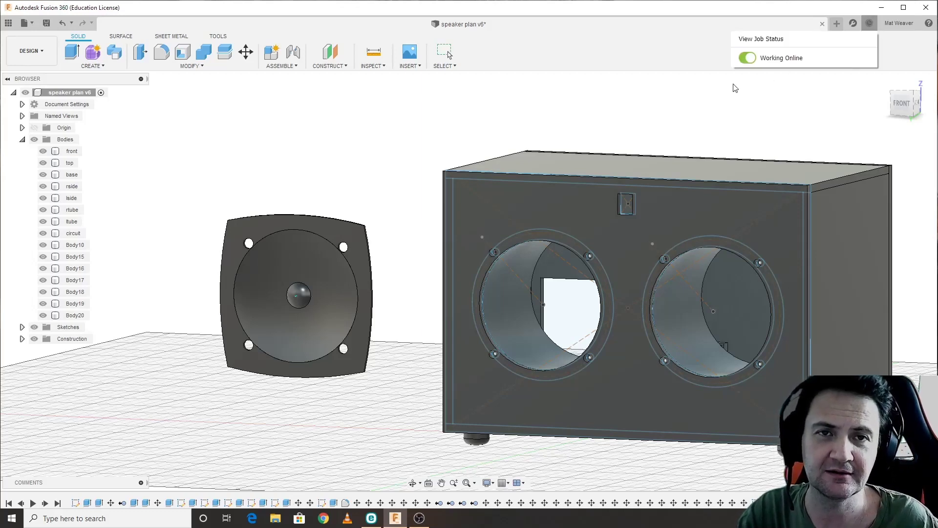
left_click(704, 95)
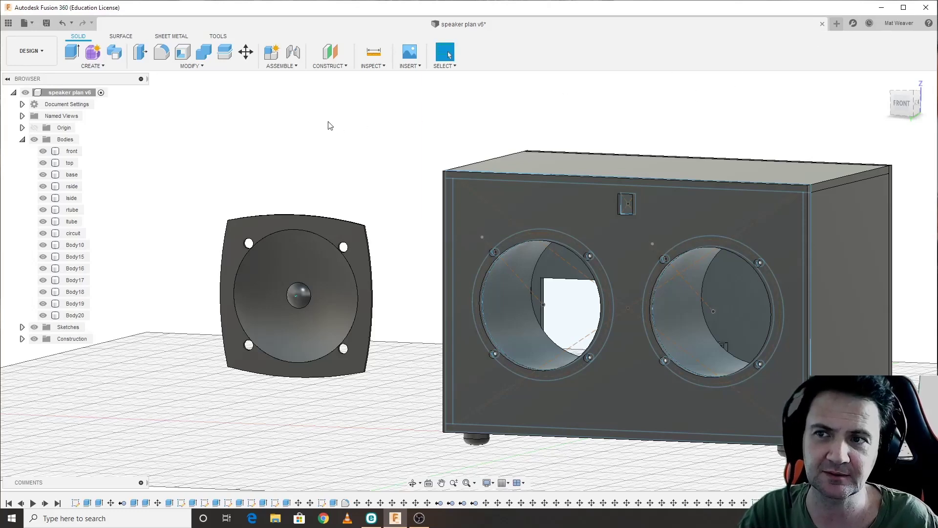
- Switch to the Render workspace and hide the Sketches and Construction geometry
left_click(31, 50)
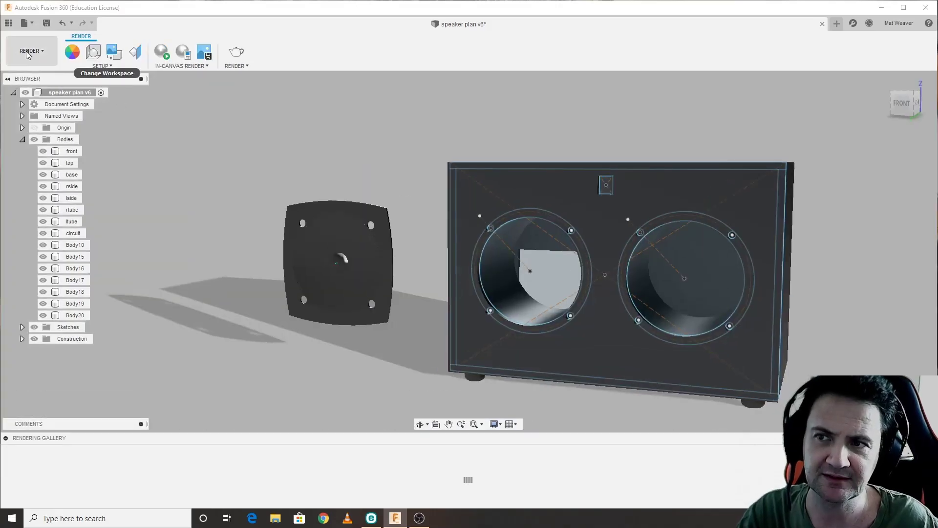
left_click(26, 53)
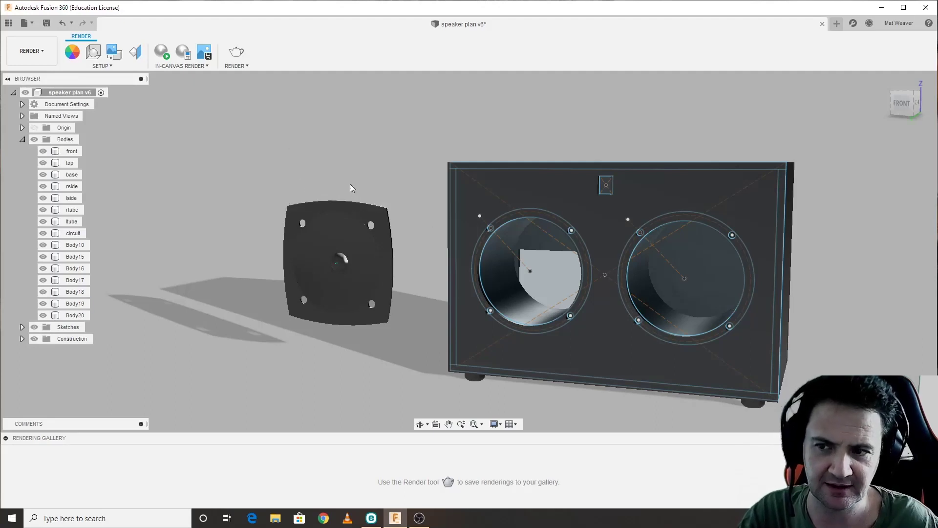
left_click(35, 327)
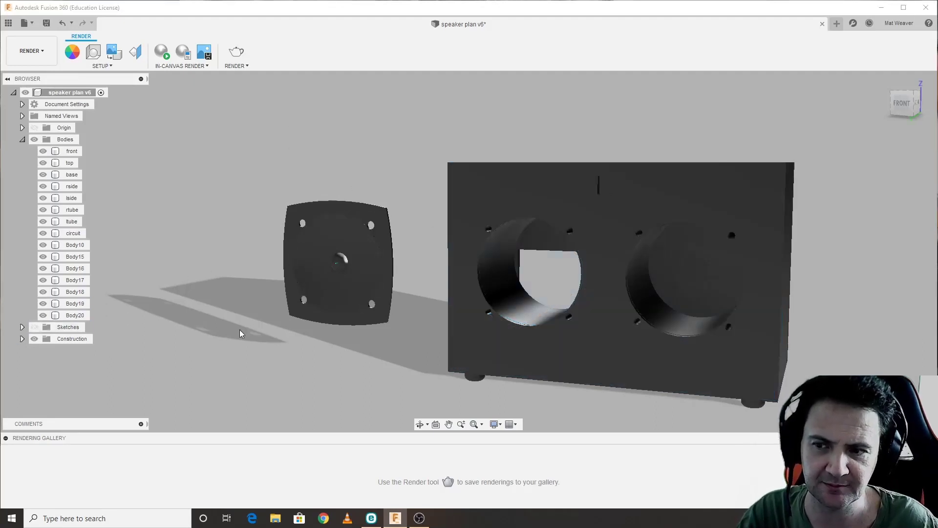
left_click(34, 339)
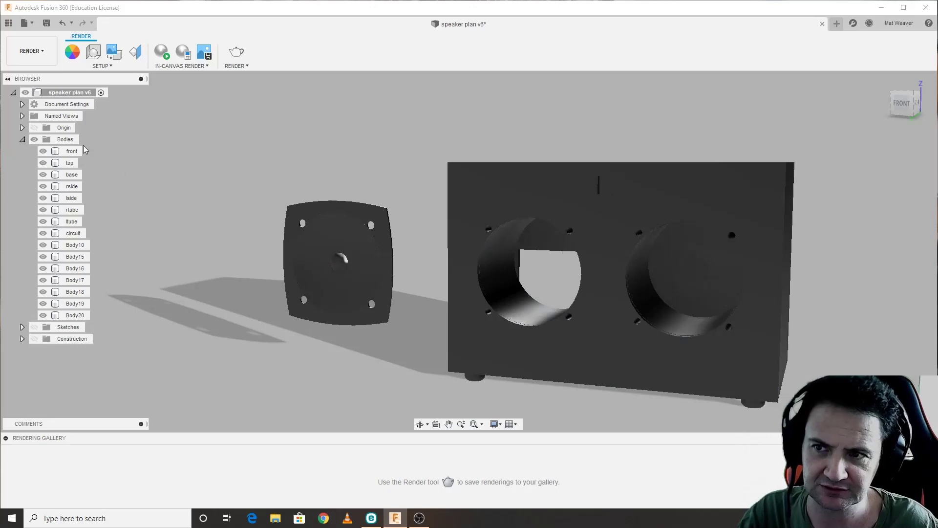
- Collapse the rendering gallery and orbit and pan to frame the speaker box
middle_click_drag(232, 163, 263, 164, "shift")
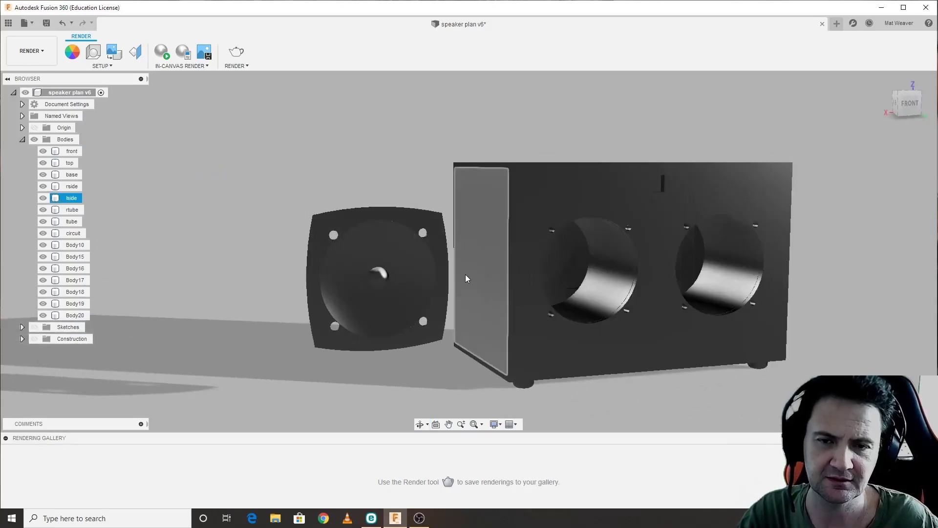
middle_click_drag(817, 199, 802, 202, "shift")
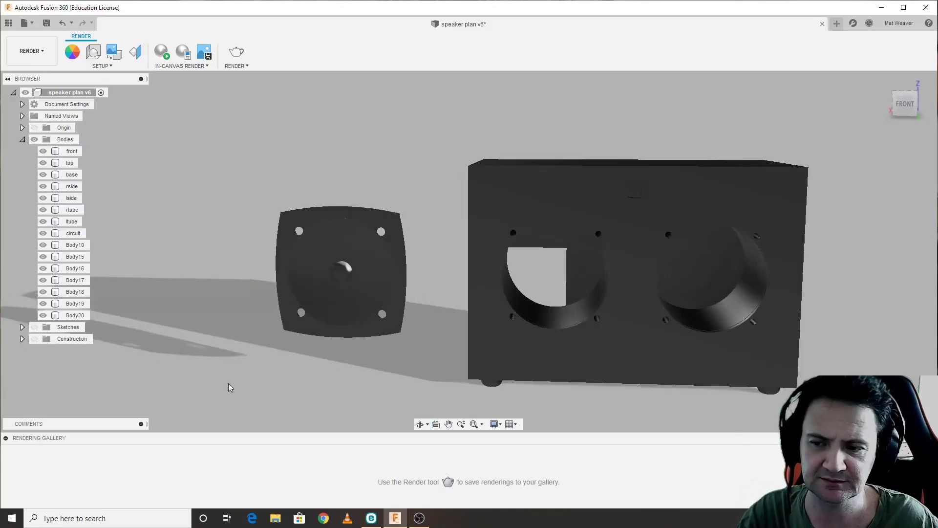
left_click(6, 438)
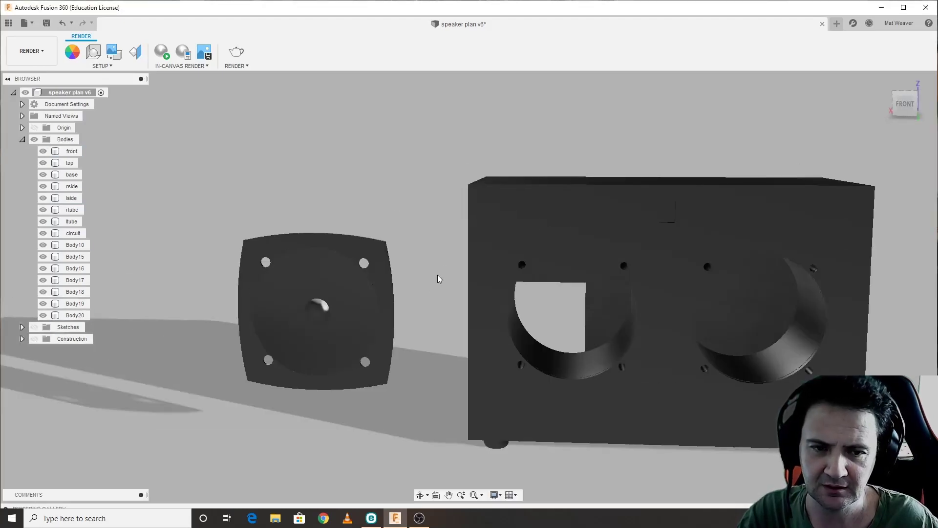
middle_click_drag(425, 278, 389, 251)
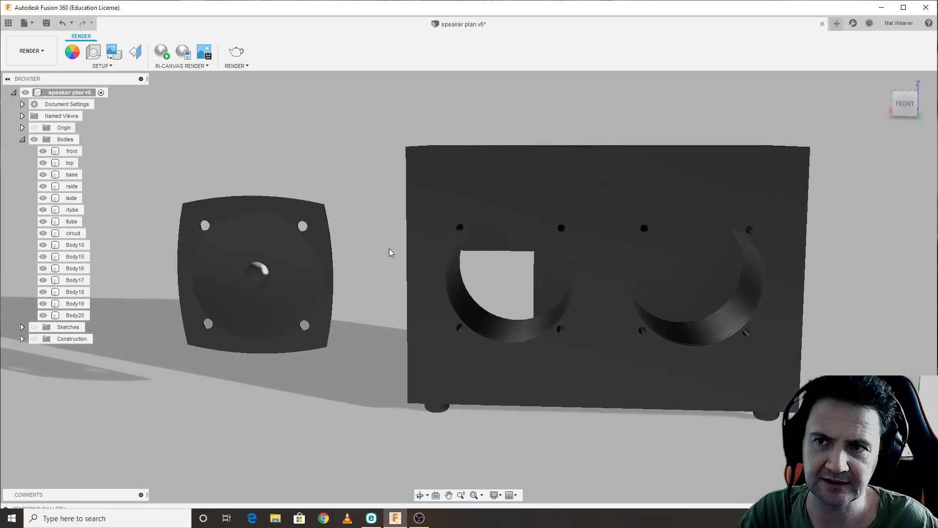
- Open the Appearance panel and scroll down through its library
left_click(72, 52)
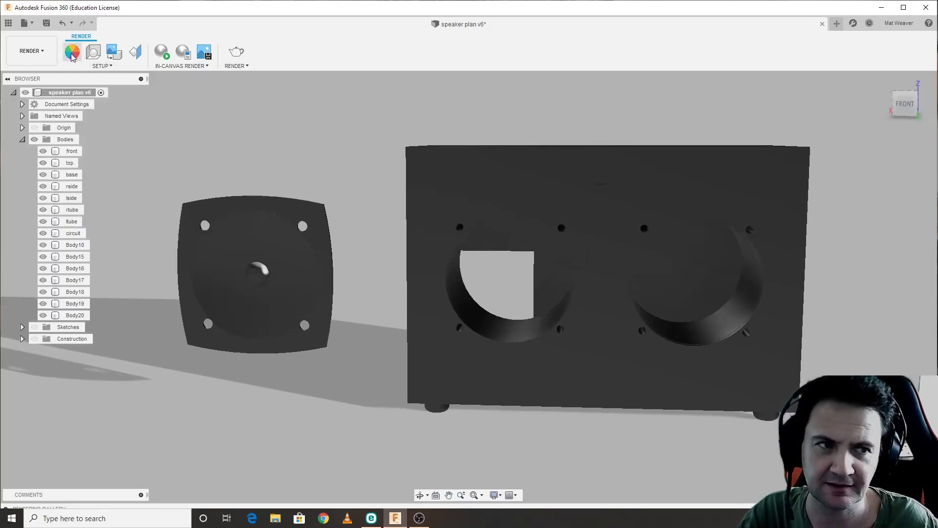
left_click(74, 303)
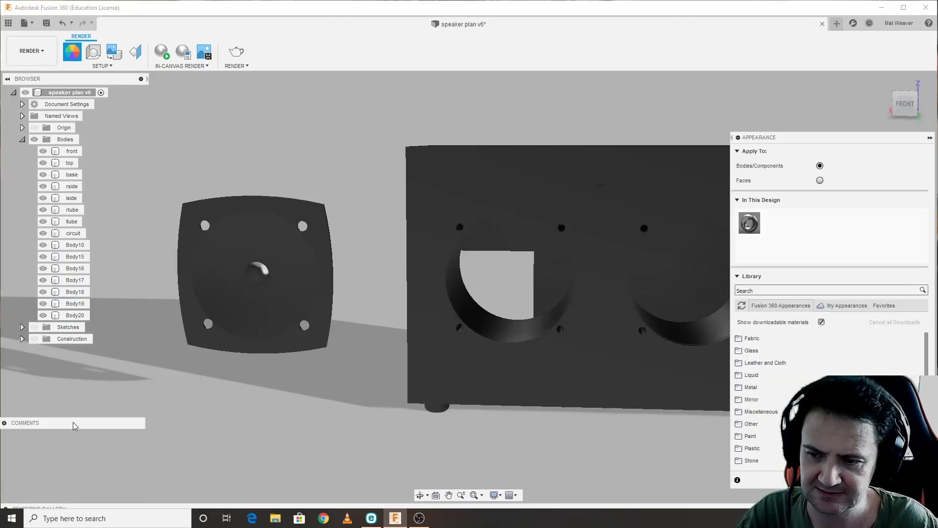
left_click(624, 297)
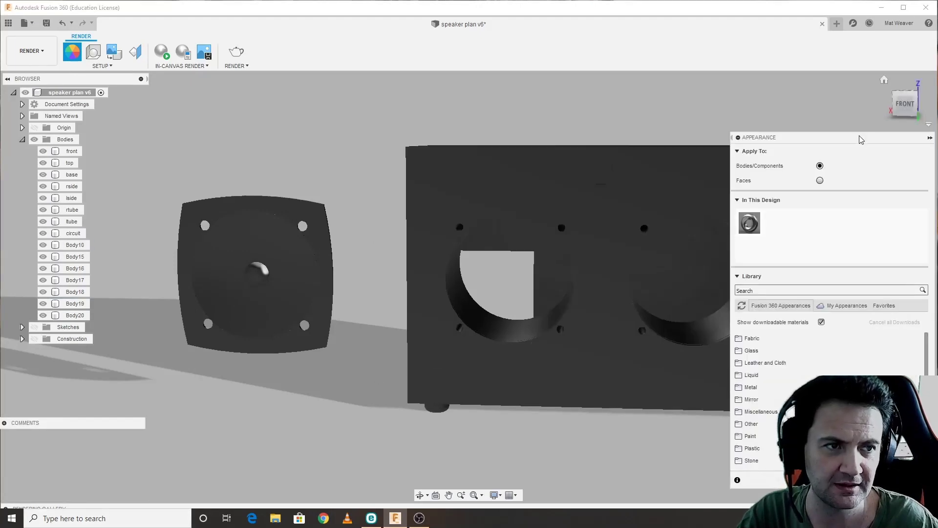
left_click(930, 138)
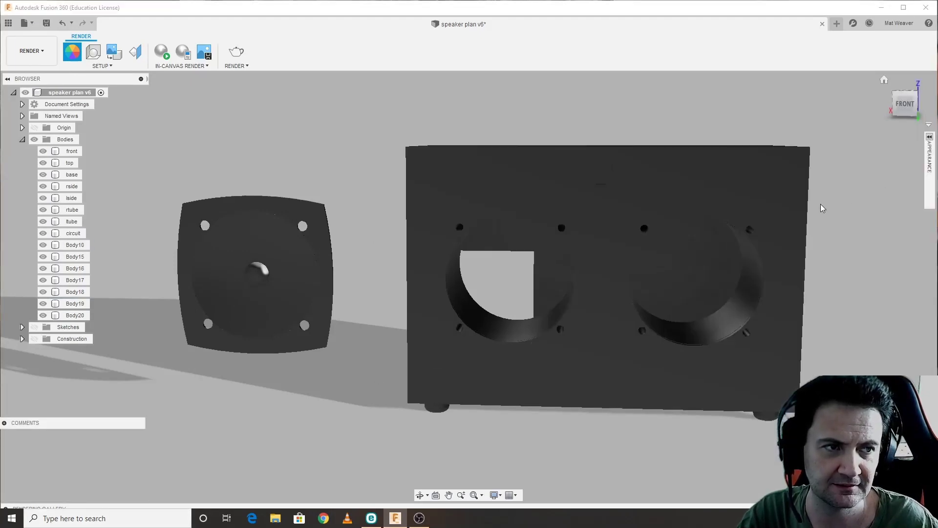
left_click(932, 141)
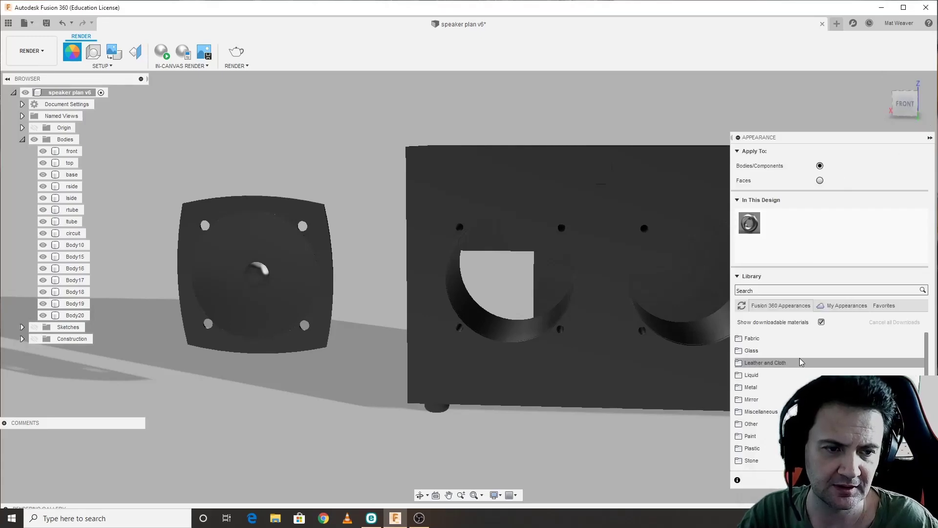
scroll(801, 361, "down", 1)
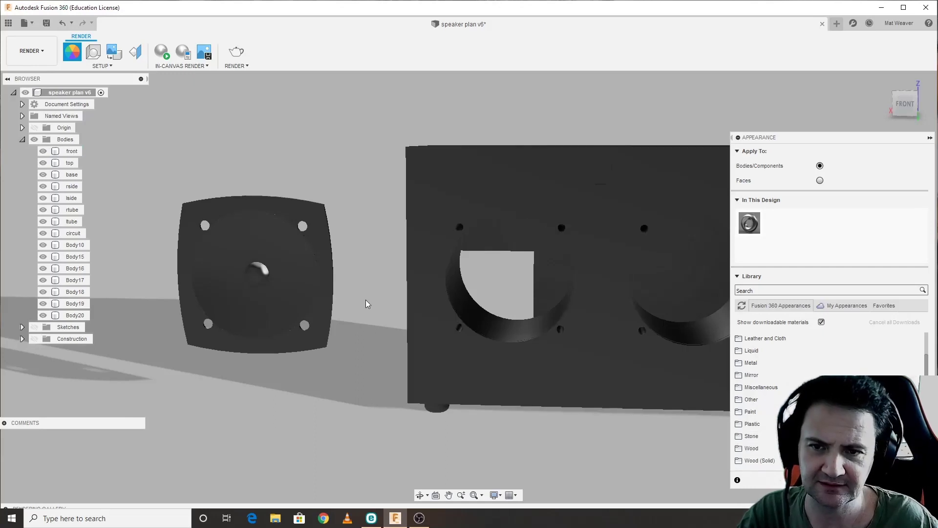
left_click(328, 290)
left_click(342, 281)
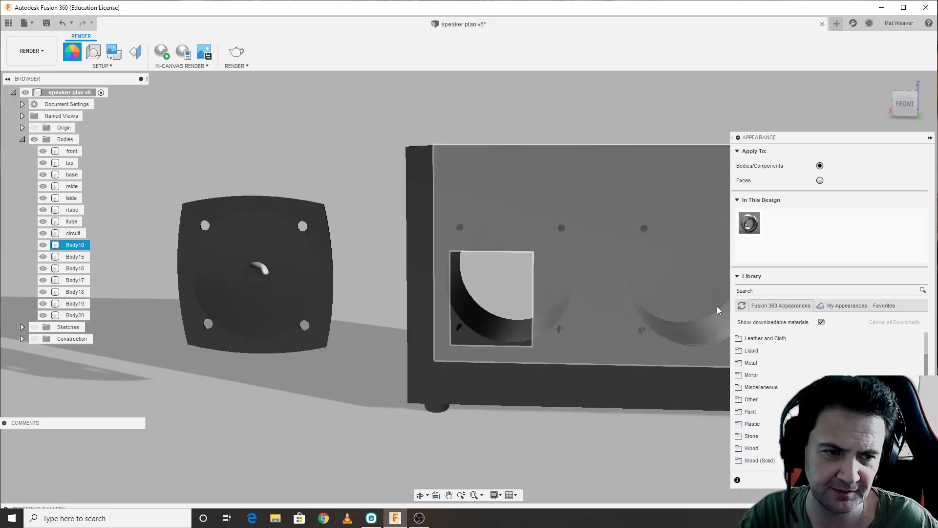
- Apply red Fabric (Generic) from Leather and Cloth > Cloth to the speaker cone
left_click(780, 338)
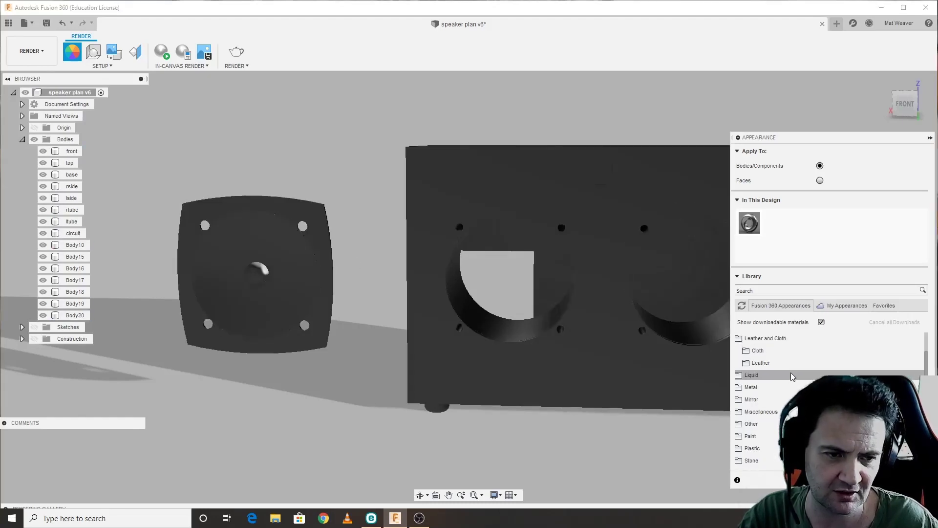
left_click(759, 350)
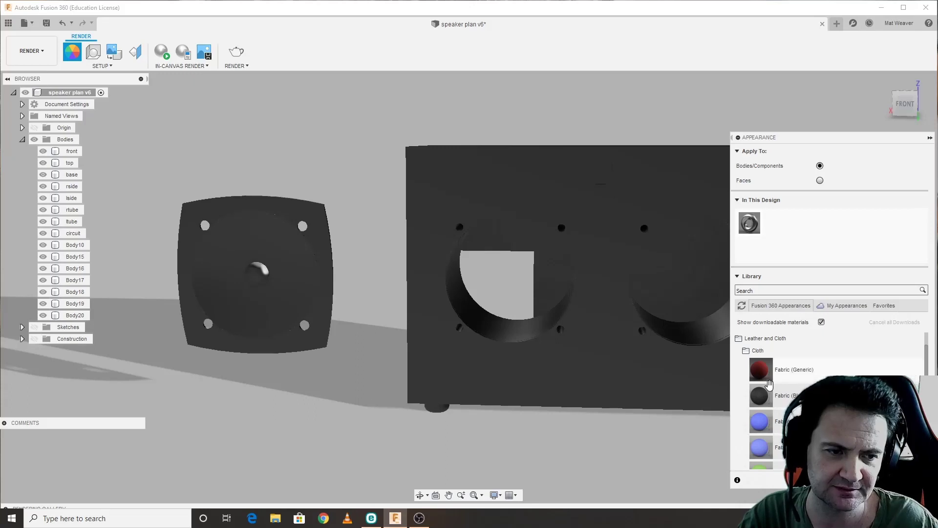
left_click_drag(755, 371, 309, 285)
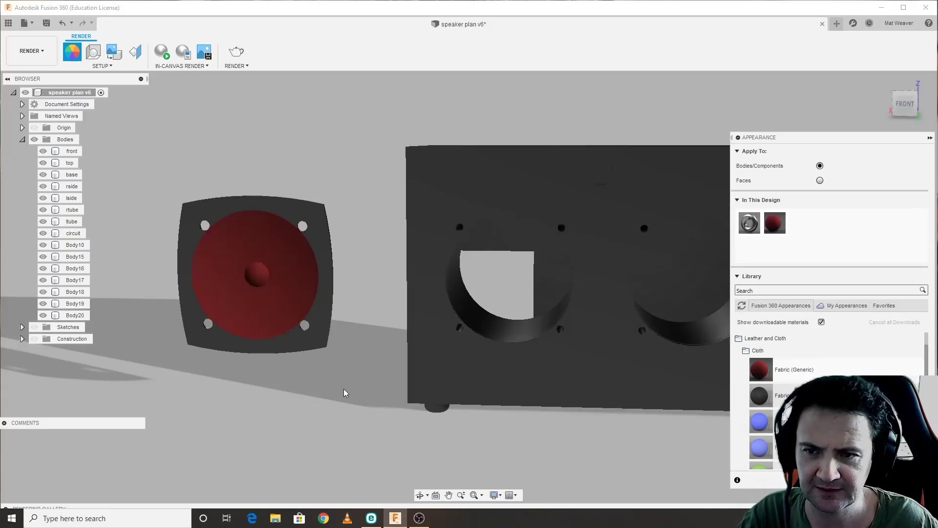
scroll(220, 299, "up", 5)
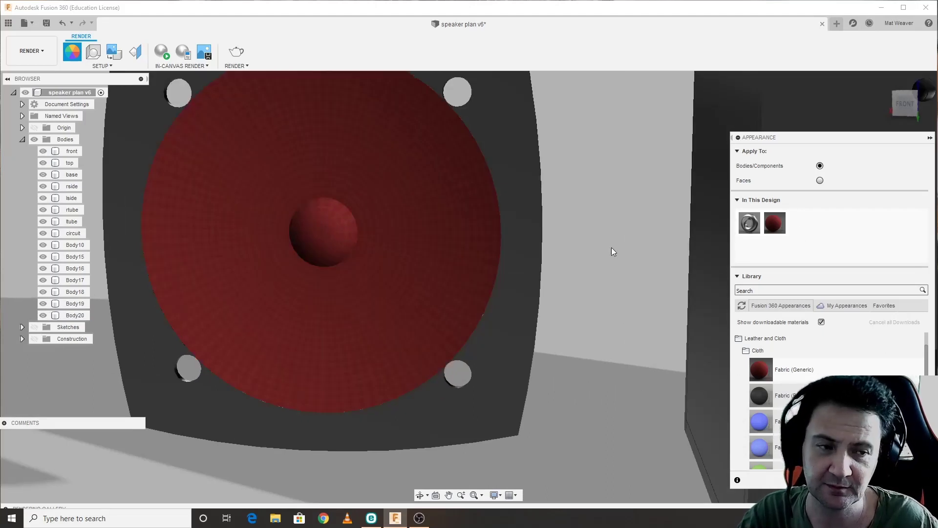
- Edit the cone's Fabric (Generic) to colour 207, 80, 80 and scale 44
double_click(775, 224)
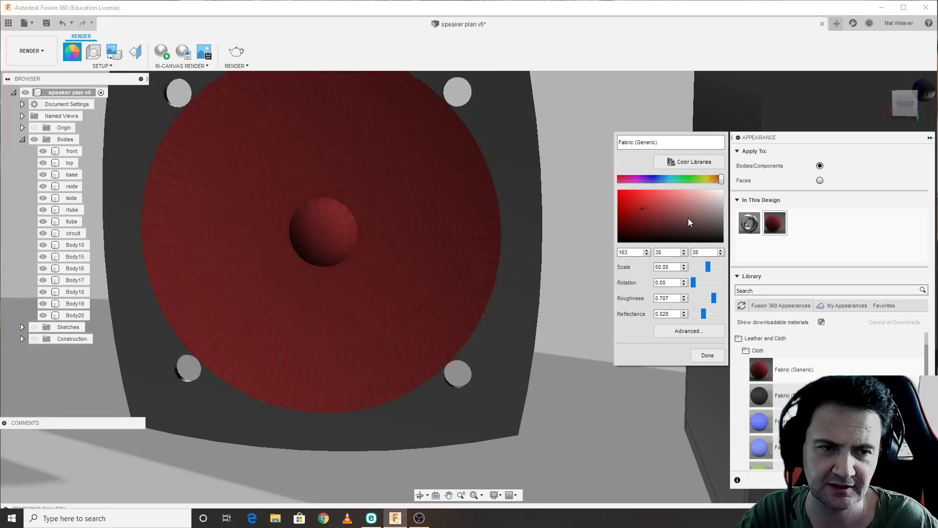
left_click_drag(688, 218, 670, 201)
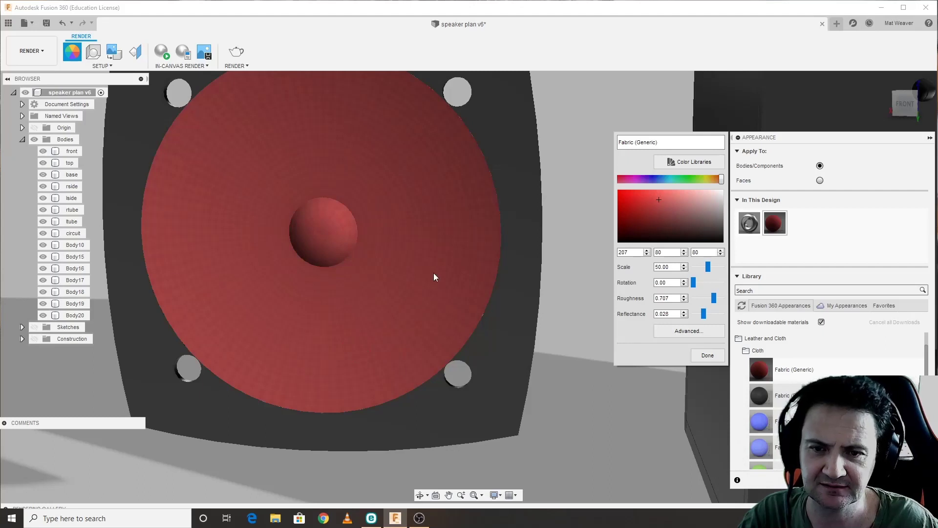
left_click(678, 332)
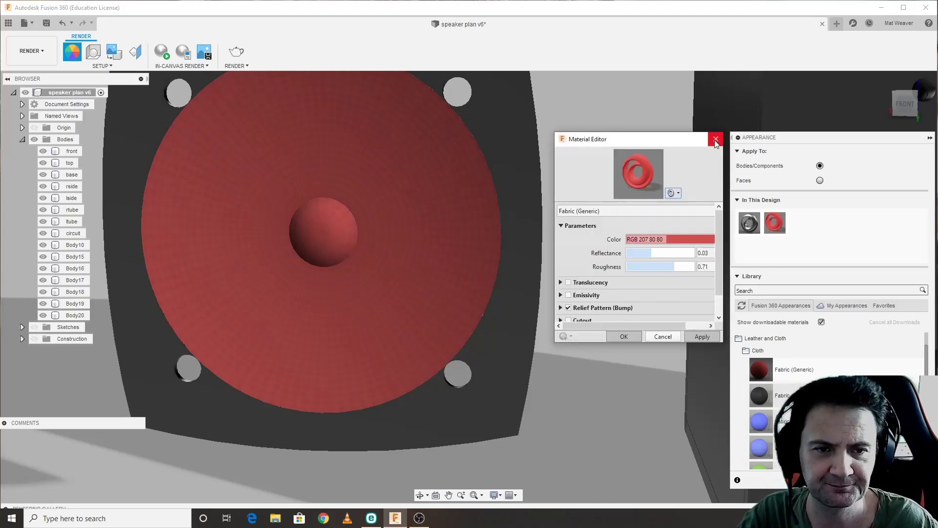
left_click(714, 140)
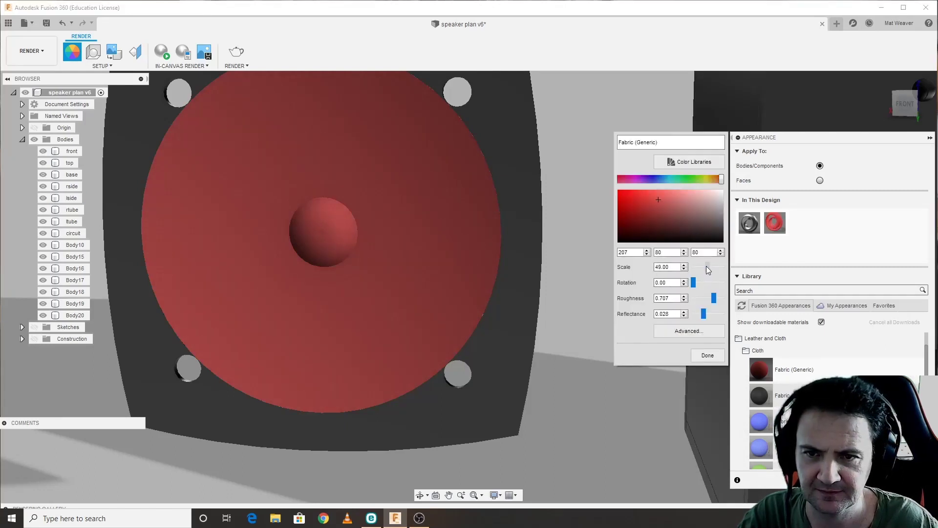
left_click_drag(705, 266, 710, 266)
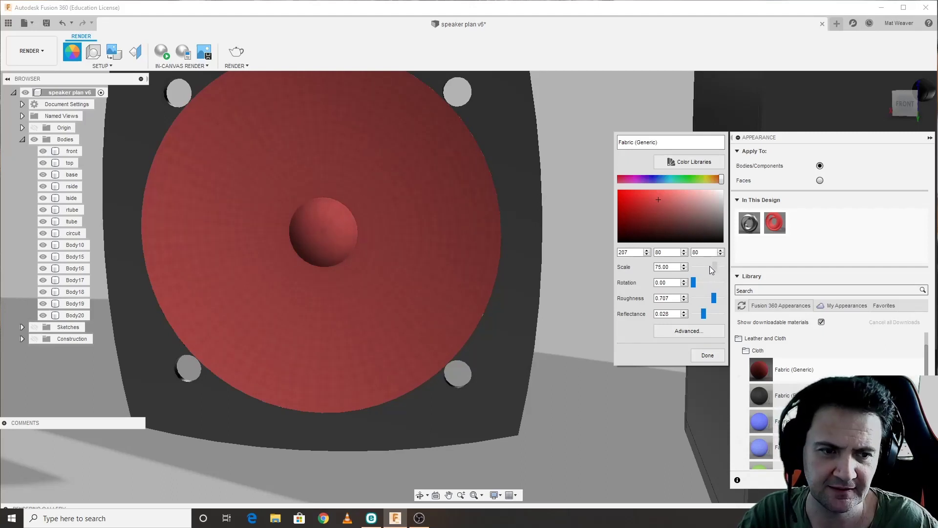
left_click(703, 354)
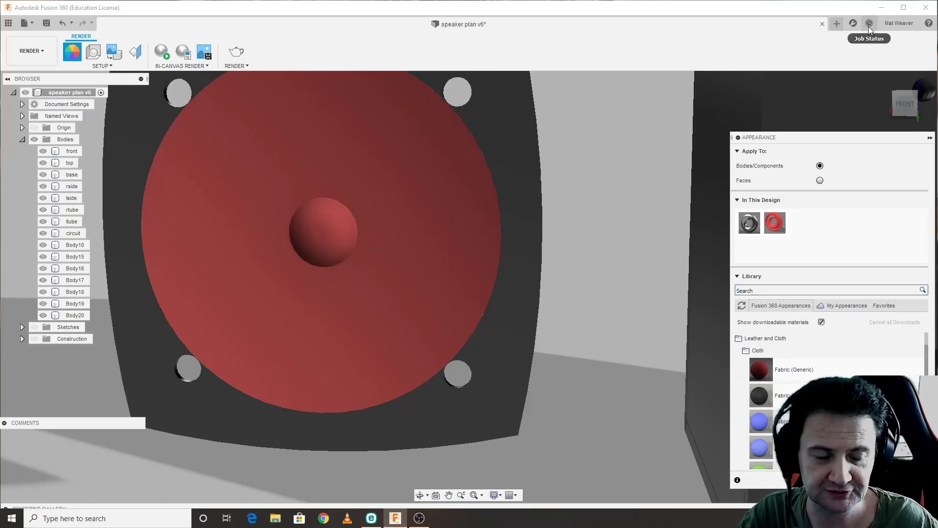
- Apply the dark woven Fabric swatch to the speaker cone and orbit to check it
left_click_drag(765, 395, 405, 313)
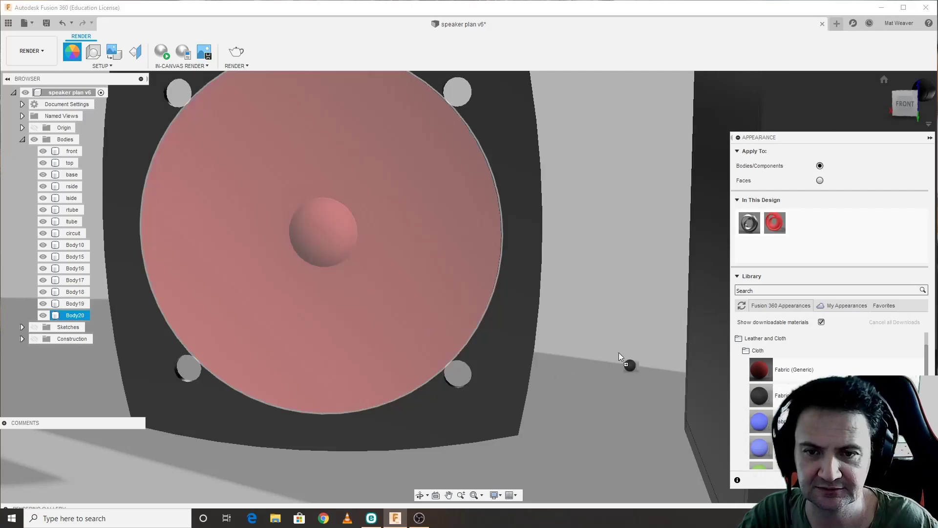
left_click_drag(619, 352, 400, 321)
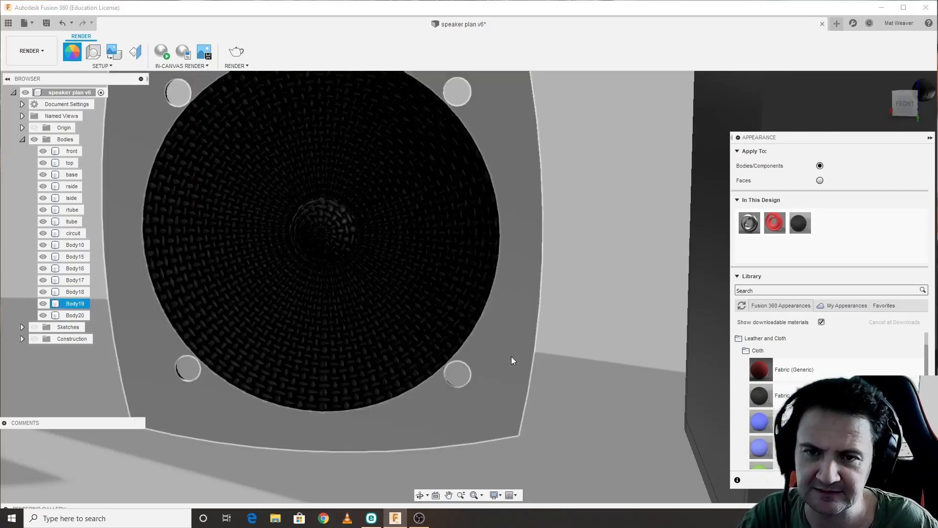
middle_click_drag(511, 360, 608, 279, "shift")
left_click(678, 226)
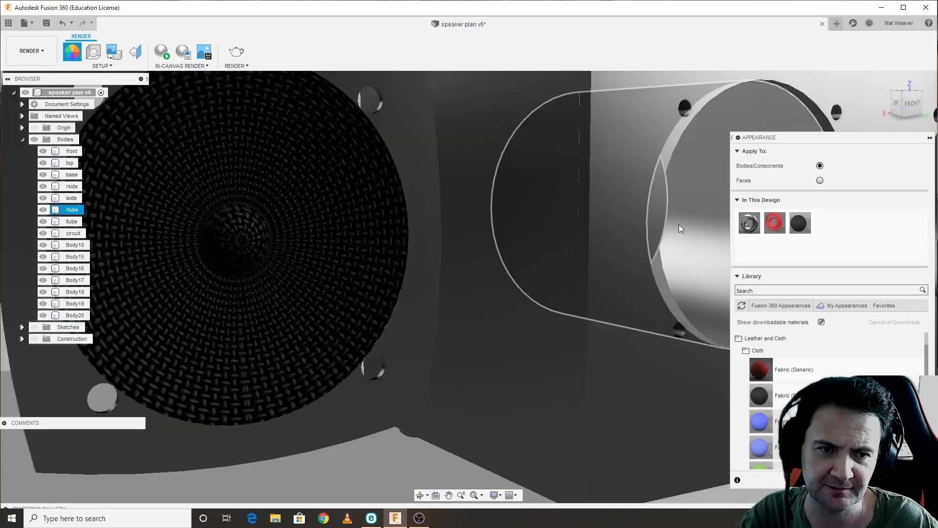
left_click(488, 315)
middle_click_drag(489, 315, 562, 330)
left_click(560, 318)
left_click(619, 303)
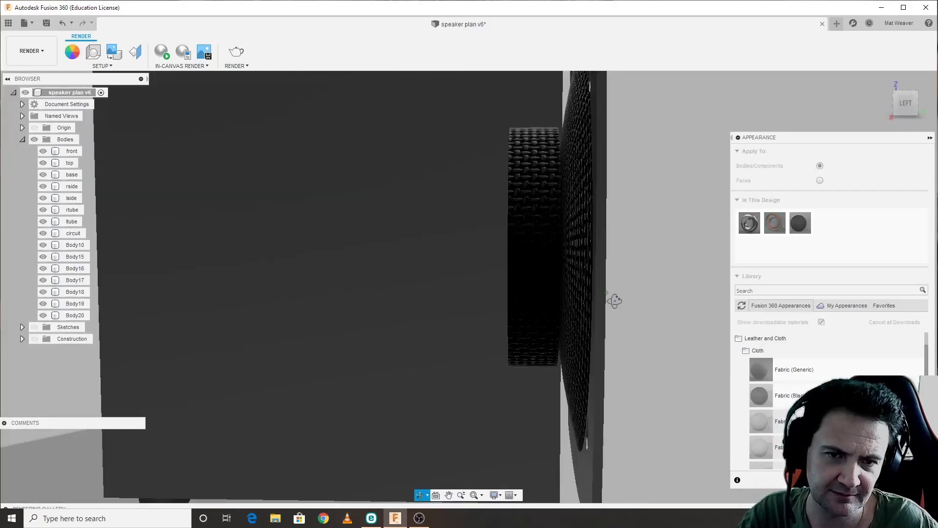
left_click_drag(617, 301, 640, 295)
left_click(573, 292)
middle_click_drag(573, 291, 470, 213, "shift")
left_click_drag(470, 214, 627, 247)
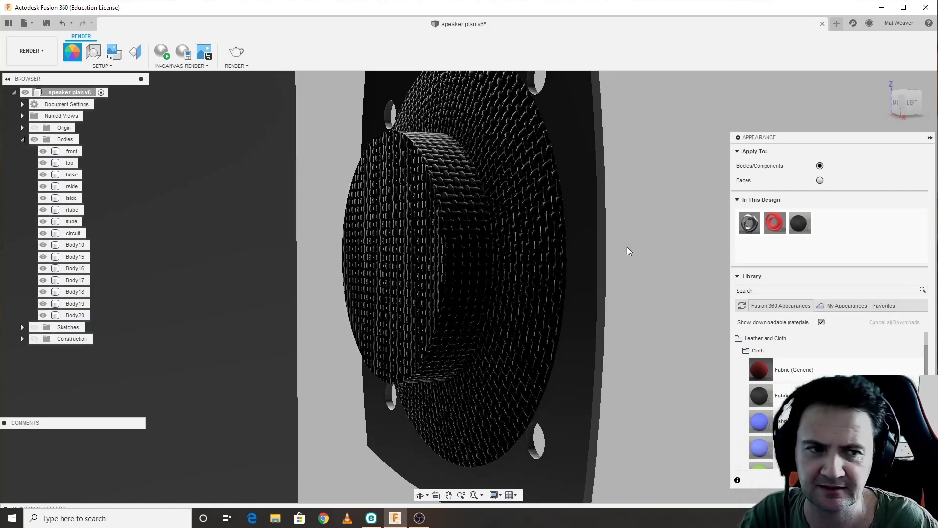
- Collapse the Cloth category and expand the Metal appearance folder
left_click(754, 351)
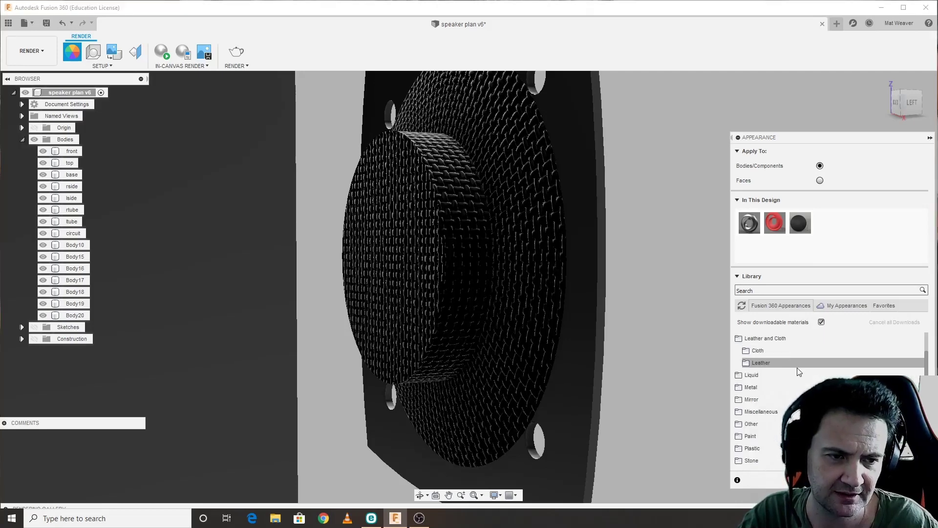
scroll(796, 367, "down", 1)
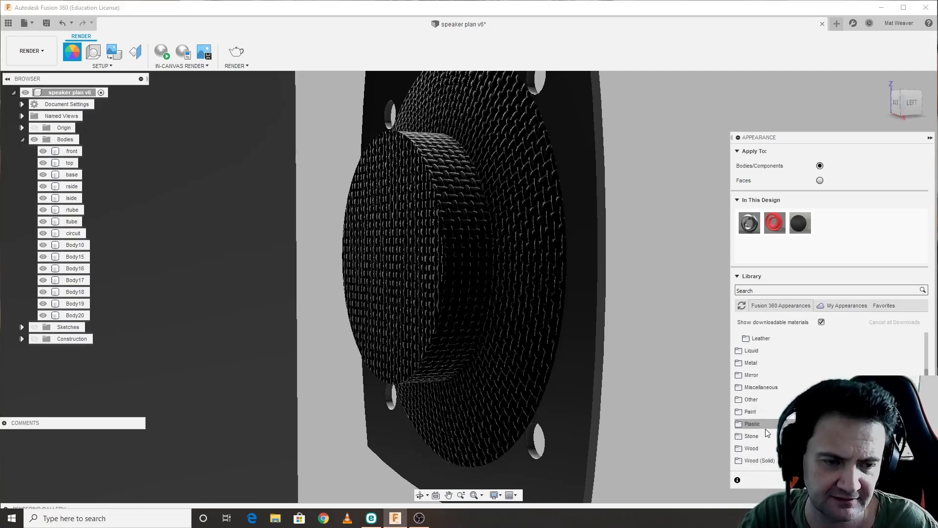
left_click(758, 362)
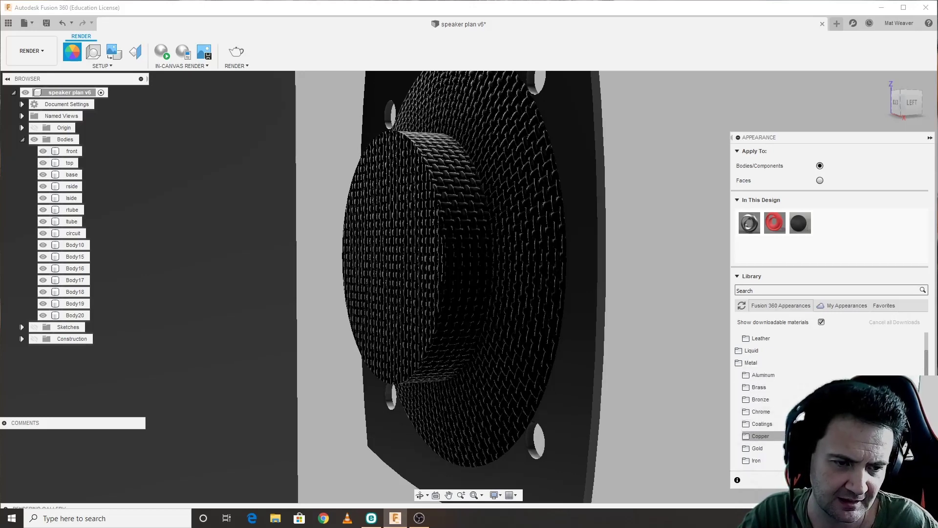
scroll(762, 430, "down", 3)
- Drag Iron - Cast from Metal > Iron onto the speaker body Body20
left_click(758, 422)
scroll(761, 421, "down", 4)
scroll(774, 375, "up", 3)
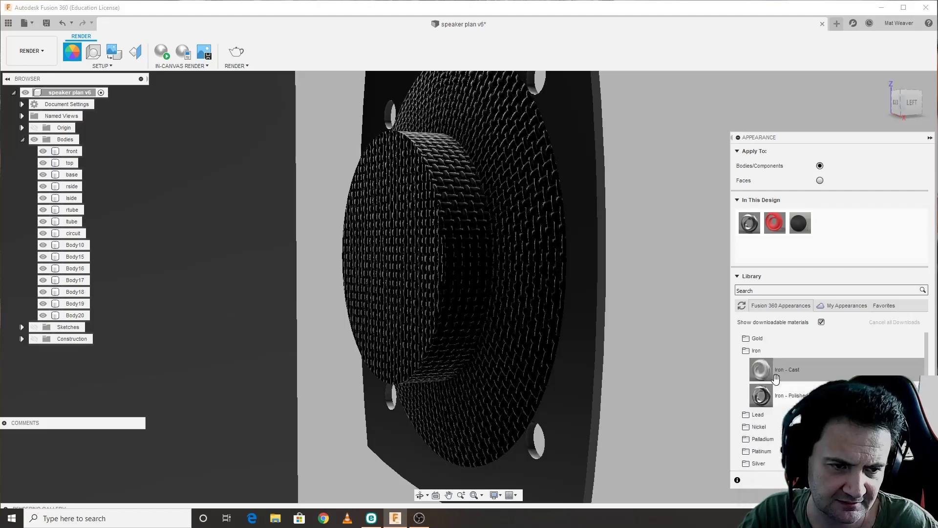
left_click_drag(767, 372, 490, 310)
mouse_move(652, 329)
middle_mouse_down("shift")
mouse_move(654, 338)
mouse_move(609, 326)
mouse_move(639, 327)
middle_mouse_up("shift")
- Set Apply To to Faces so appearances go on individual faces
left_click(572, 295)
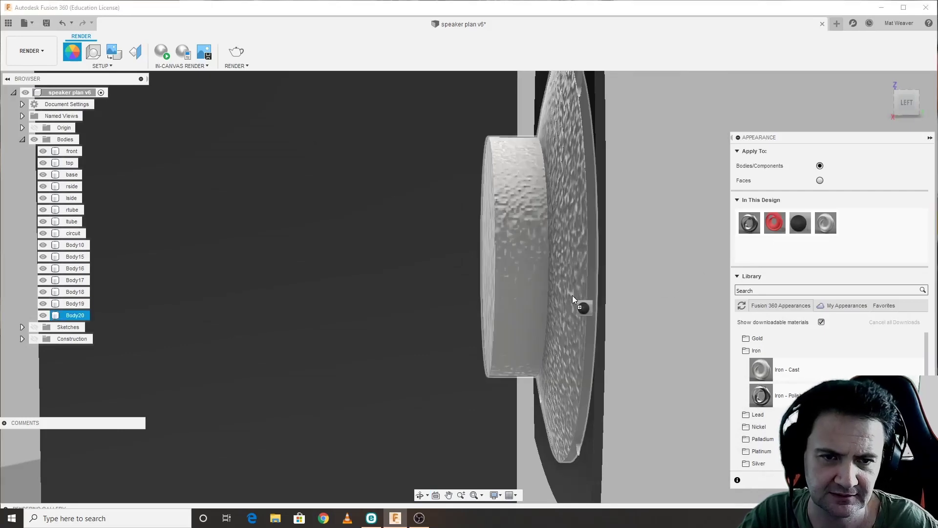
left_click(708, 381)
middle_click_drag(624, 349, 586, 354)
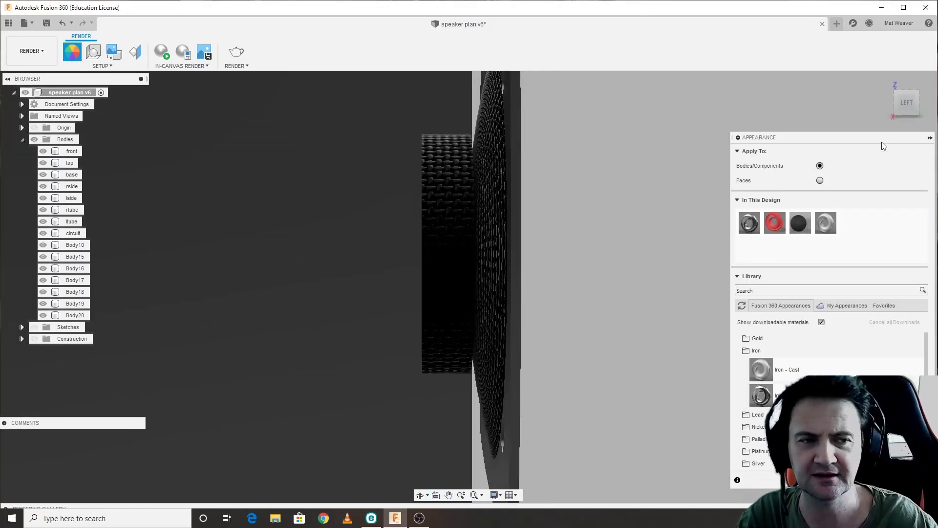
middle_click_drag(578, 251, 604, 252, "shift")
left_click(819, 180)
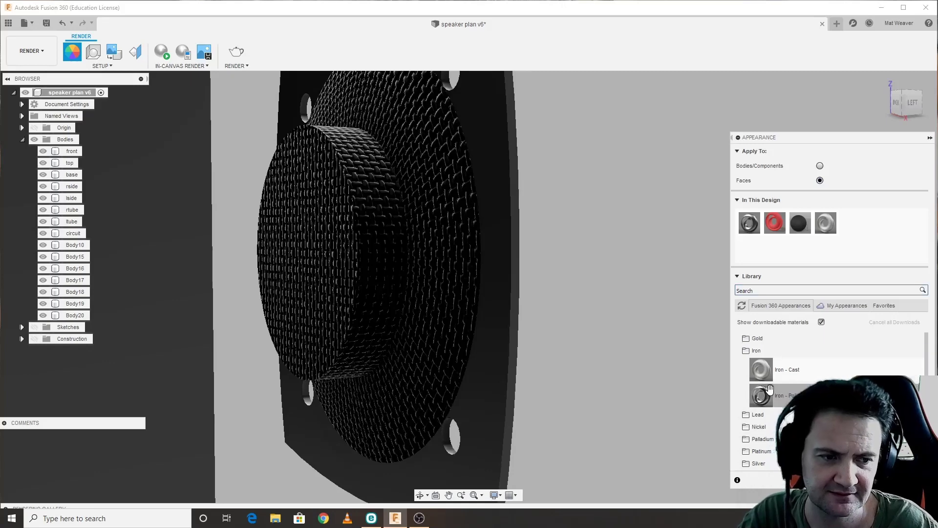
- Finish the central cylinder's curved side in Iron - Polished, keeping its front face dark
left_click_drag(765, 397, 443, 292)
left_click_drag(761, 399, 750, 439)
left_click_drag(751, 371, 344, 295)
left_click_drag(758, 372, 379, 295)
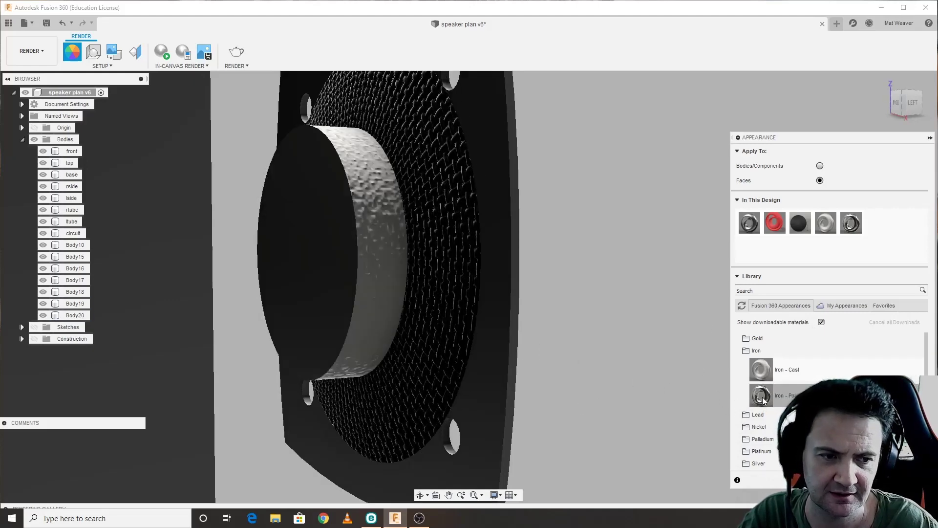
left_click_drag(761, 396, 425, 306)
scroll(607, 355, "down", 5)
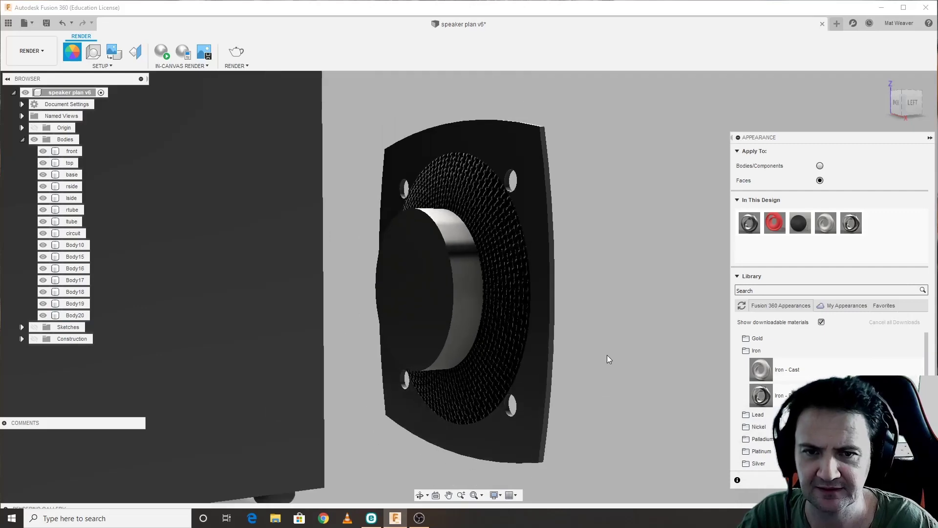
- Apply Palladium - Satin from Metal > Palladium to the square lside plate
middle_click_drag(606, 354, 610, 312, "shift")
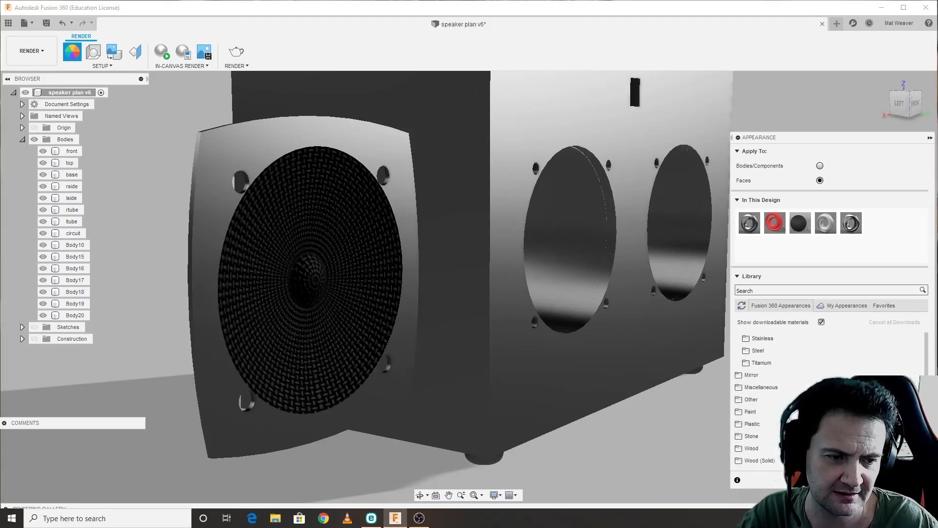
scroll(757, 427, "up", 3)
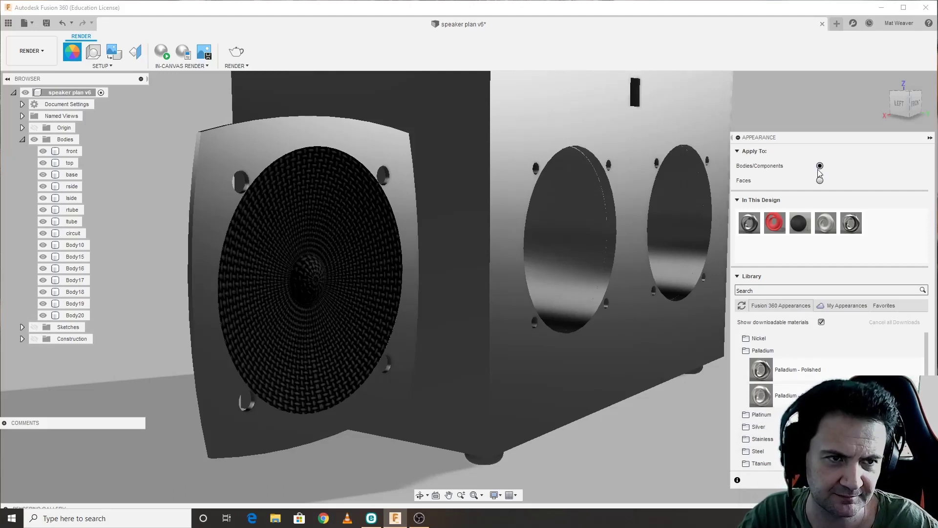
left_click_drag(713, 384, 327, 245)
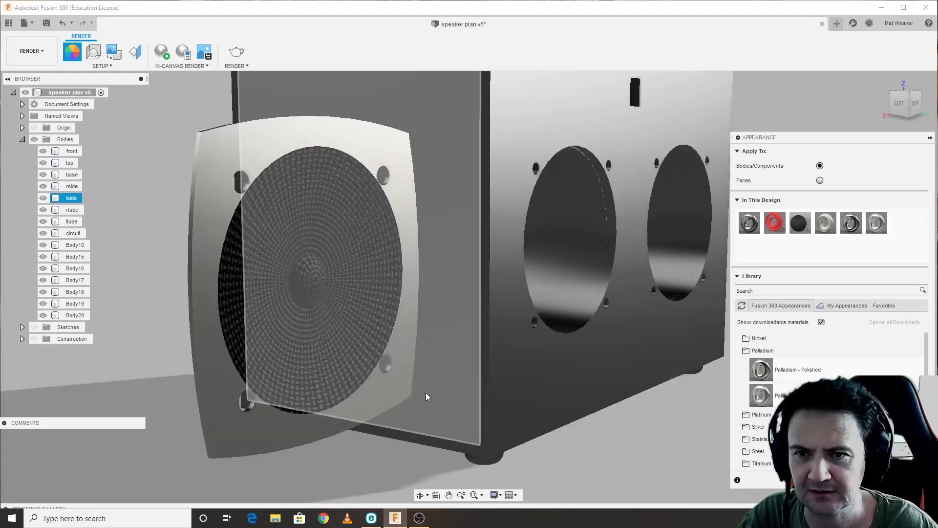
middle_click_drag(418, 385, 396, 383, "shift")
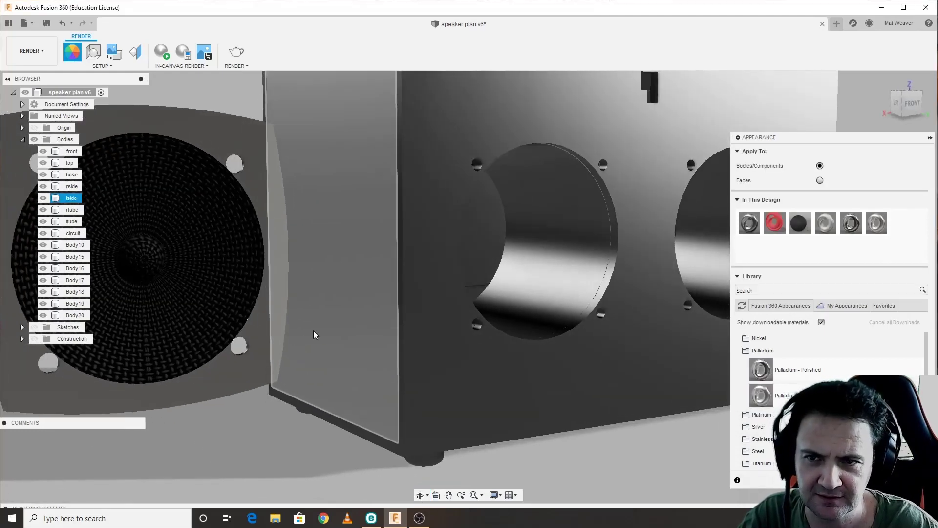
middle_click_drag(347, 324, 538, 303)
- Tint the Palladium - Satin finish to colour 233, 204, 134 with roughness 0.305
double_click(881, 222)
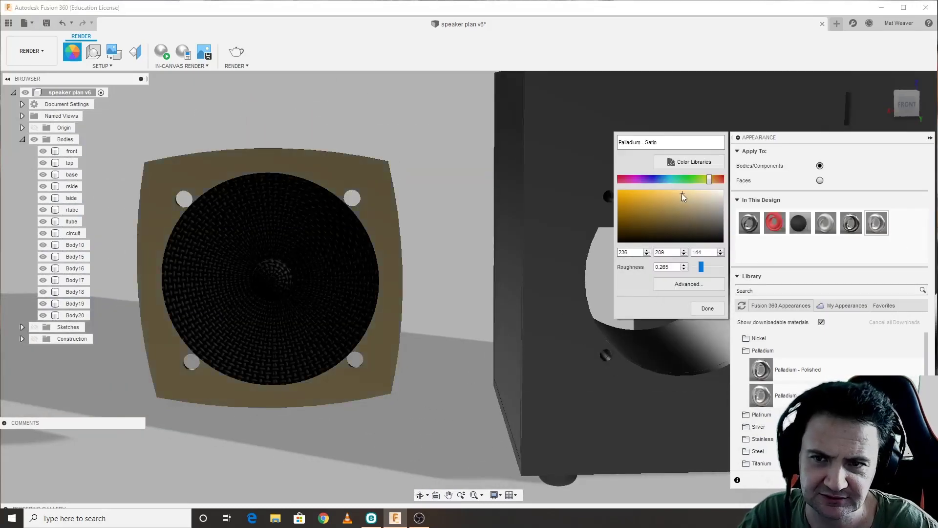
left_click_drag(682, 195, 678, 194)
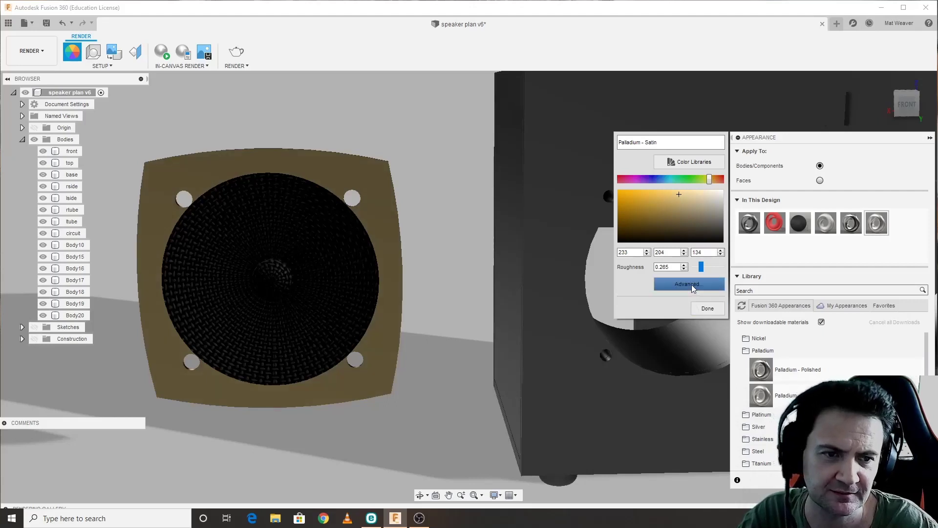
mouse_move(701, 268)
left_mouse_down()
mouse_move(710, 269)
mouse_move(703, 269)
left_mouse_up()
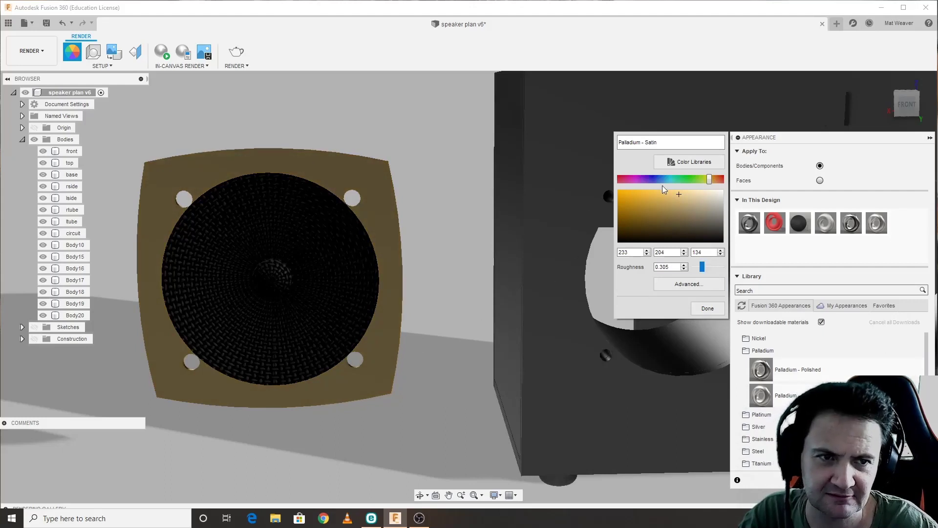
left_click(688, 286)
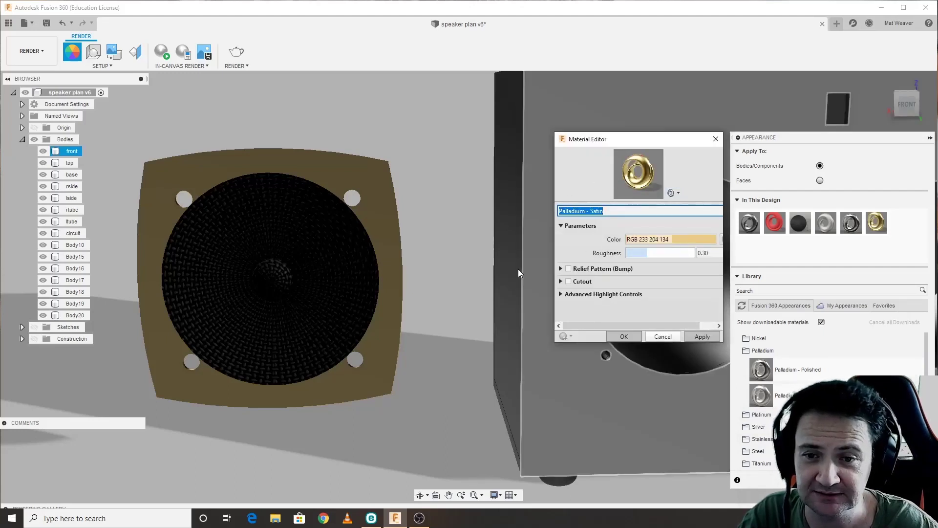
left_click(662, 336)
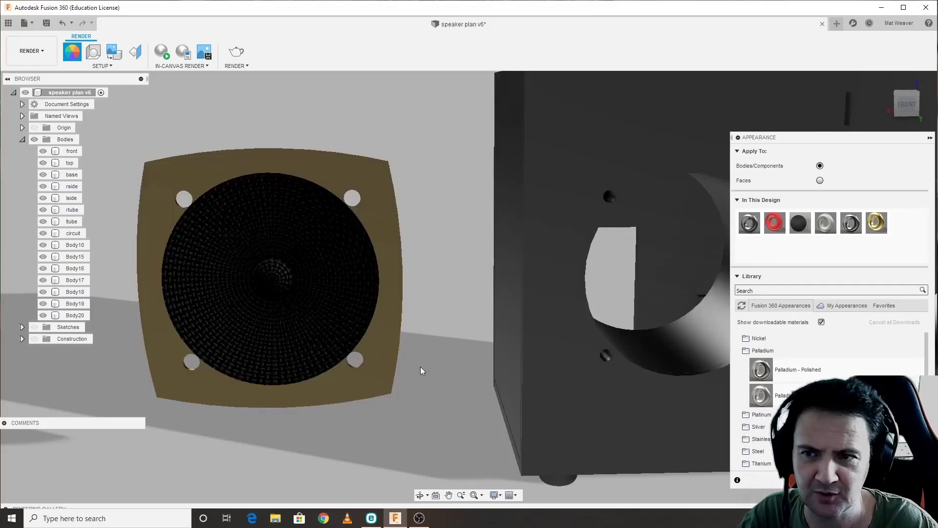
- Close the Appearance panel and switch from RENDER back to the DESIGN workspace
left_click(76, 304)
left_click(71, 316, "ctrl")
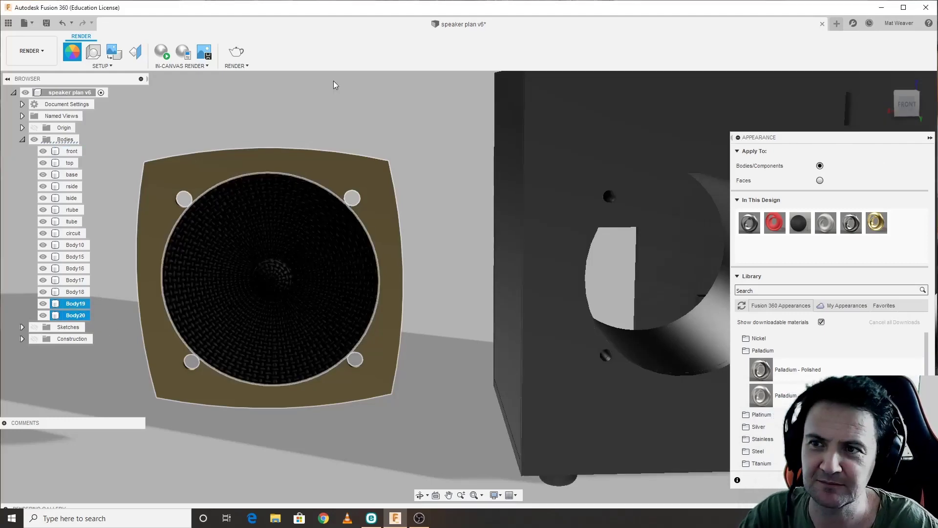
left_click(72, 51)
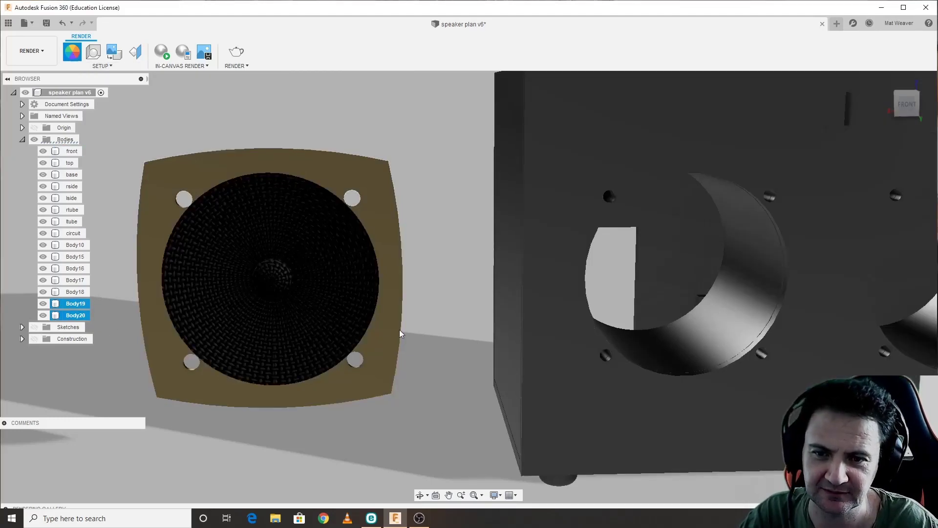
key("a")
scroll(406, 333, "down", 5)
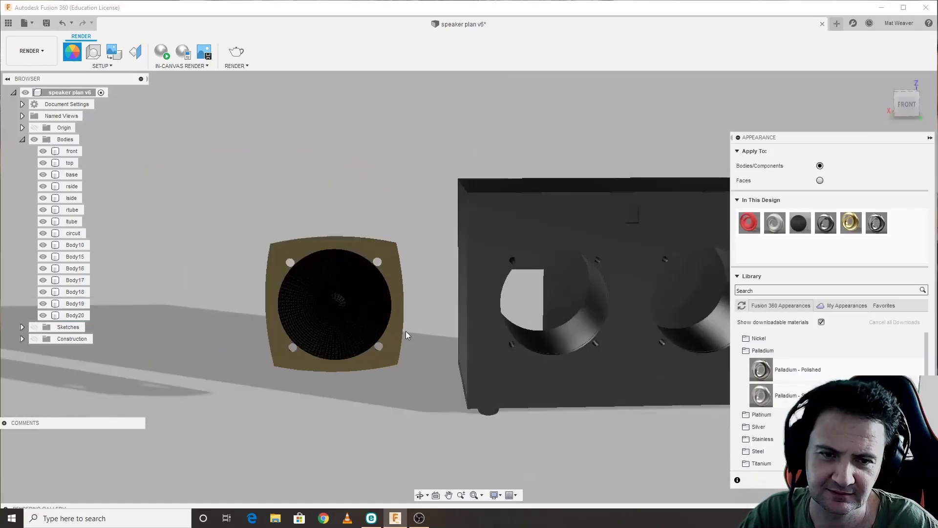
left_click(403, 331)
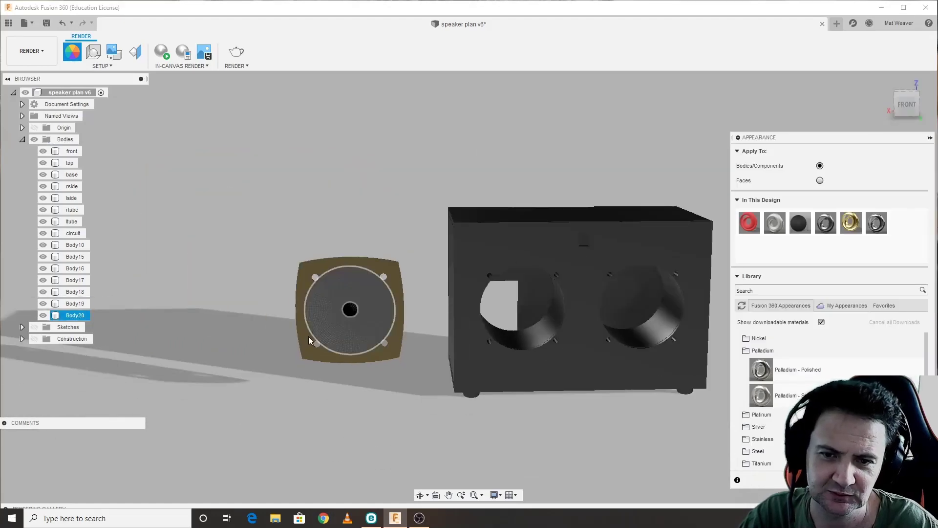
left_click(72, 316, "ctrl")
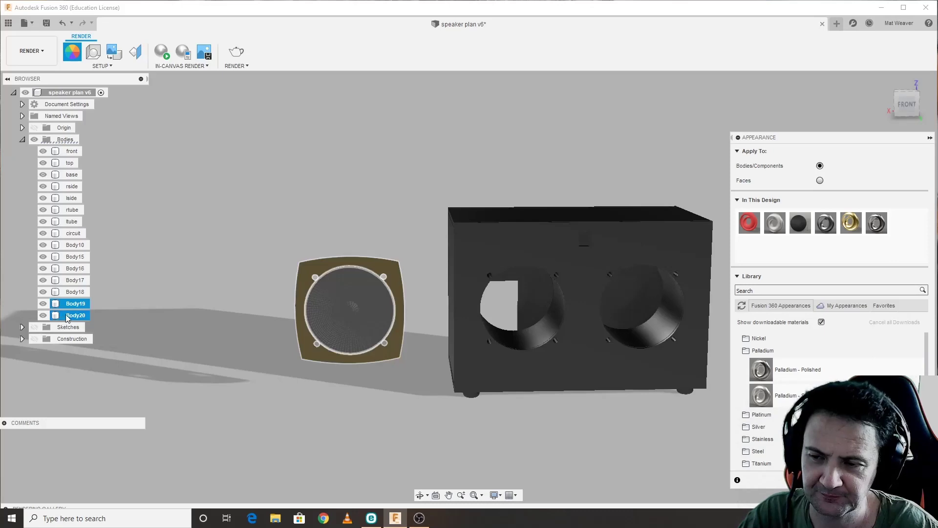
left_click(29, 51)
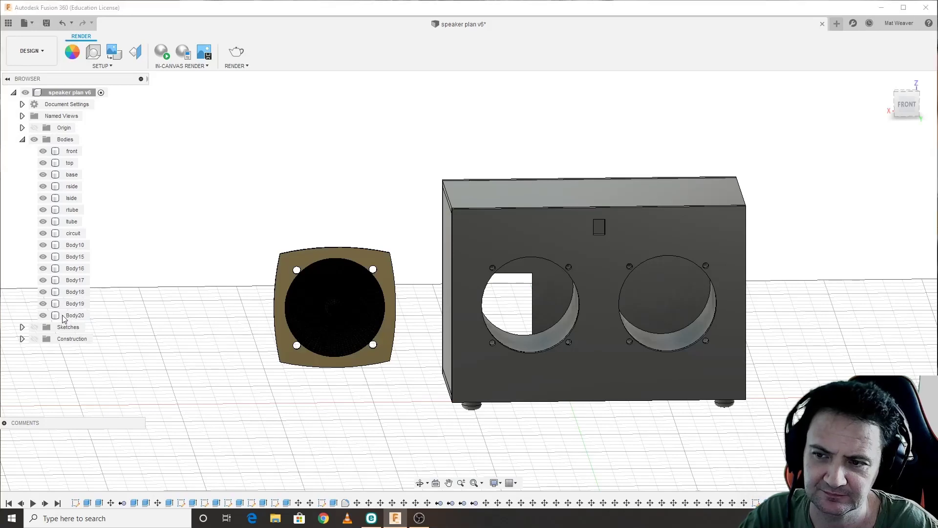
- Try moving the two selected speaker driver bodies along X, then cancel the move
left_click(74, 315)
left_click(67, 303, "shift")
right_click(67, 306)
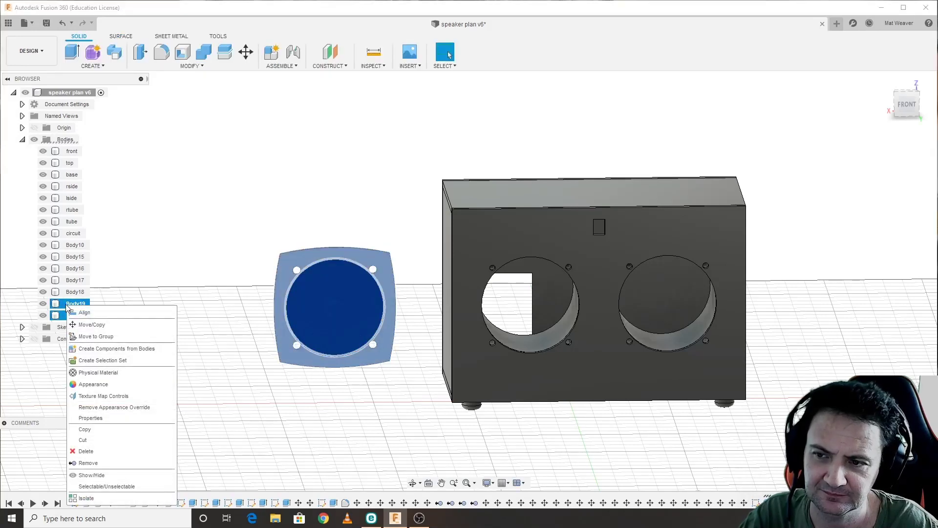
left_click(76, 323)
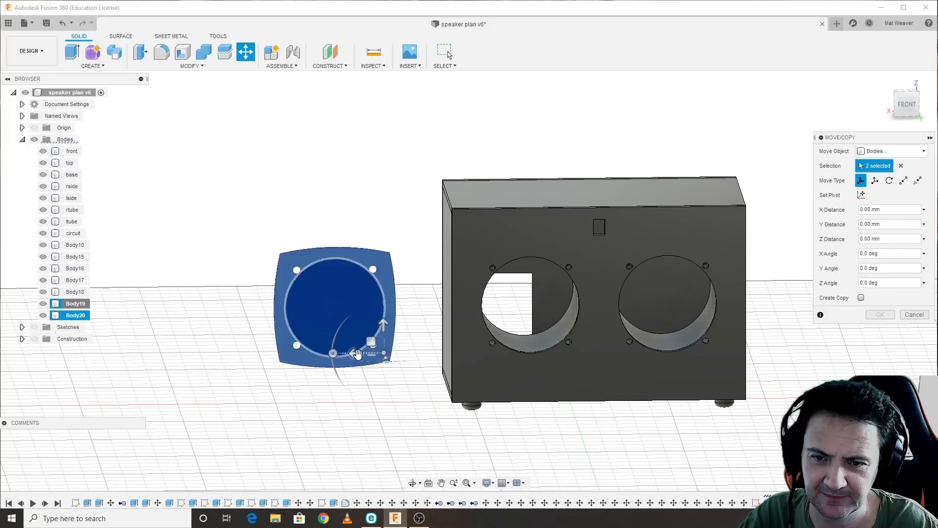
left_click_drag(355, 353, 407, 350)
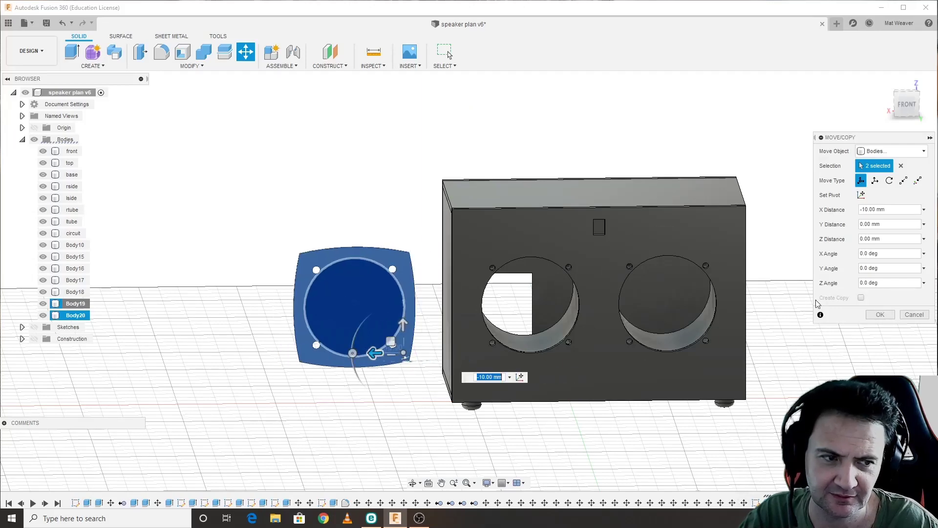
left_click(910, 315)
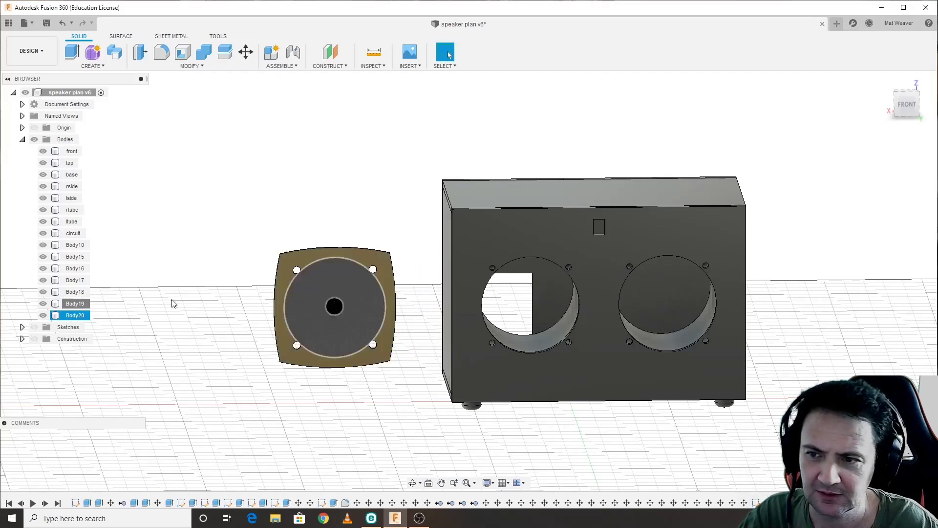
- Copy Body19 and Body20 and slide the copy -170 mm along X onto the right opening
left_click(66, 304)
left_click(61, 316, "shift")
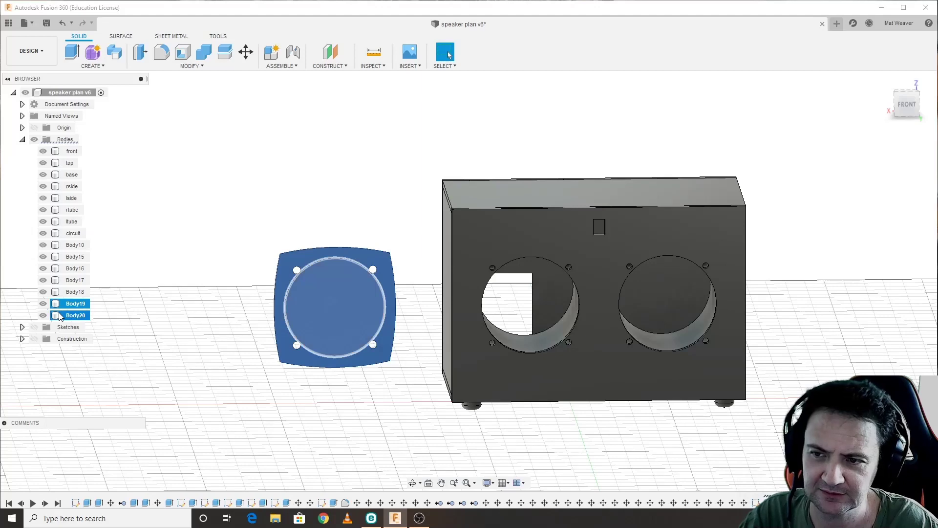
right_click(60, 316)
left_click(78, 328)
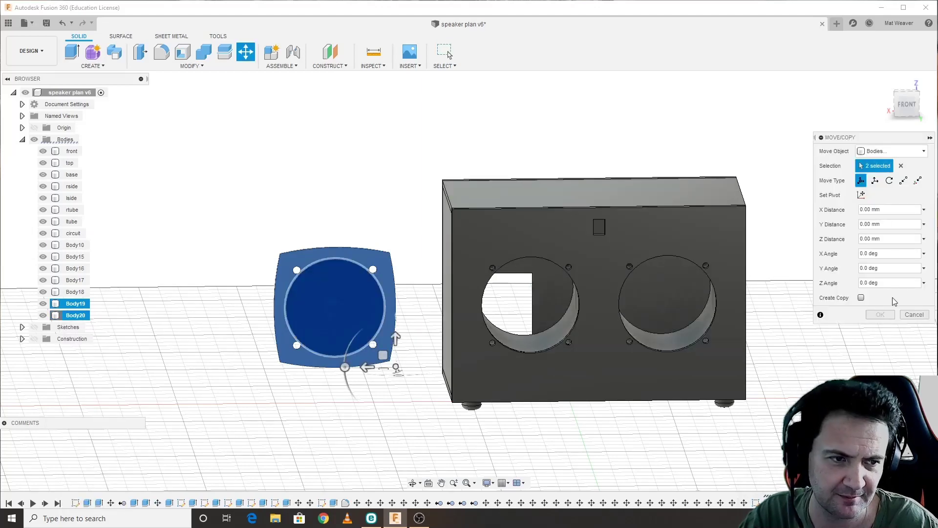
left_click(861, 298)
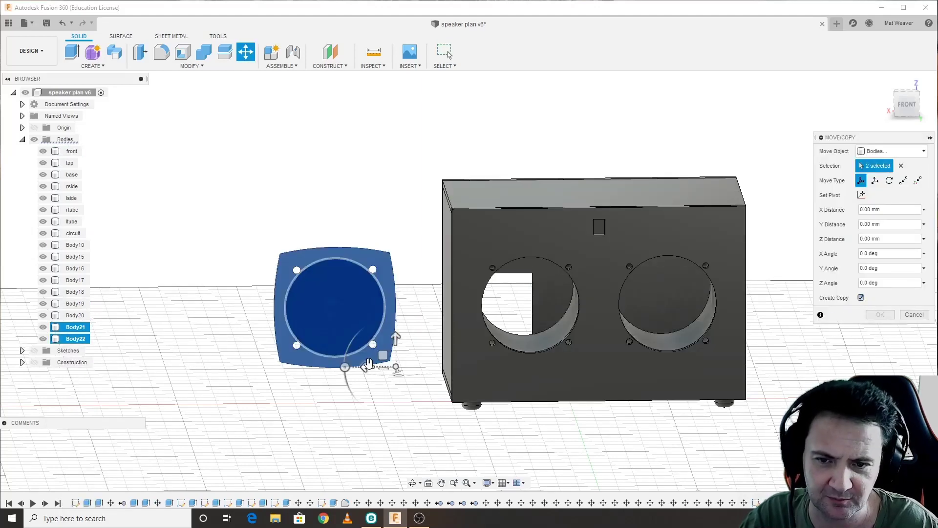
left_click(374, 367)
left_click_drag(374, 367, 696, 362)
- Check the copied driver's position from the Front and Right views
left_click(906, 104)
middle_click_drag(785, 306, 678, 258)
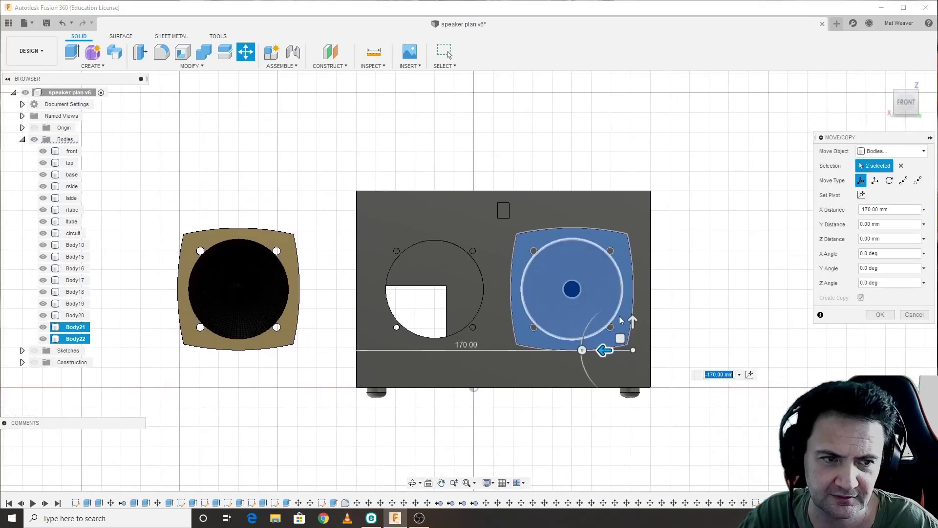
left_click(924, 105)
middle_click_drag(484, 249, 387, 251)
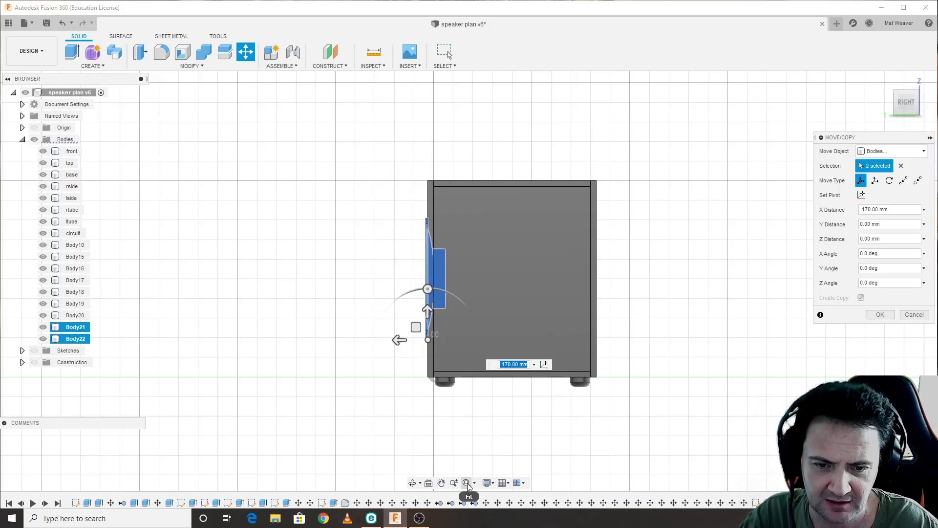
- Change the visual style to shaded with hidden edges, then to Wireframe
left_click(486, 483)
mouse_move(516, 393)
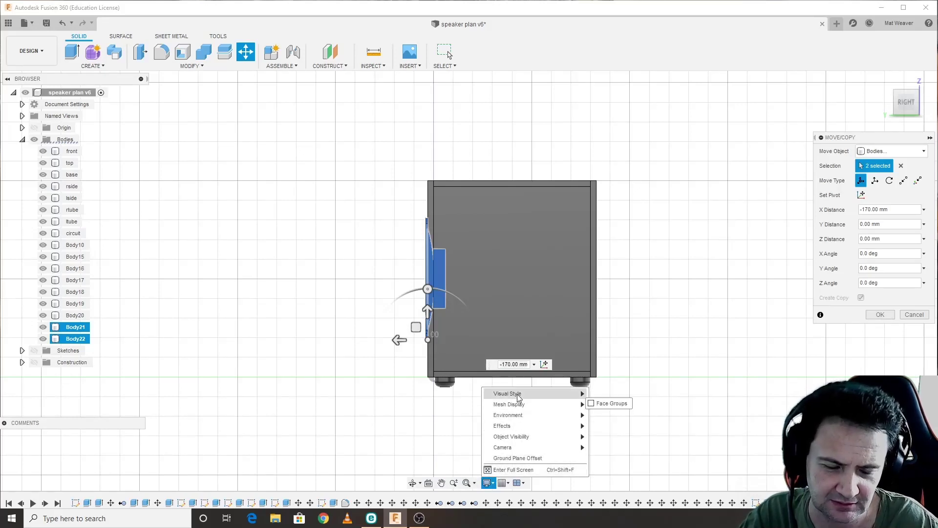
left_click(629, 404)
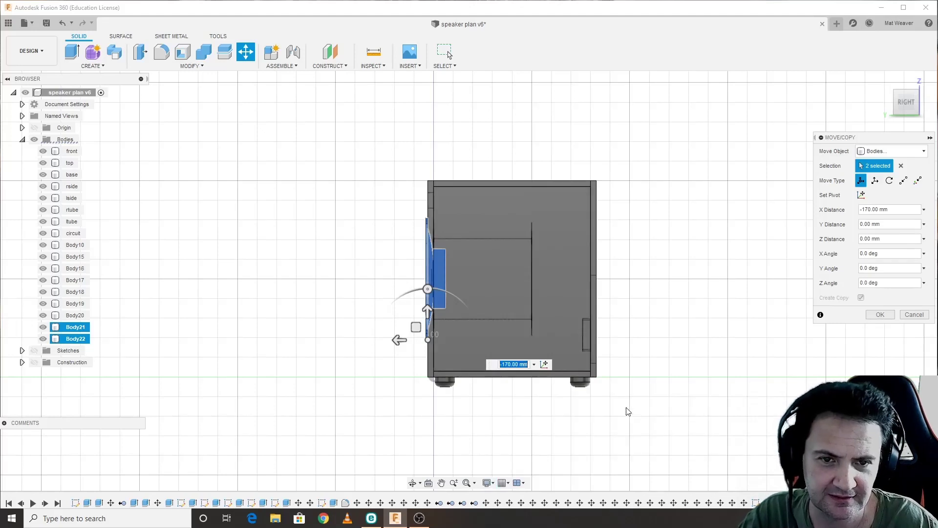
left_click(489, 483)
mouse_move(544, 397)
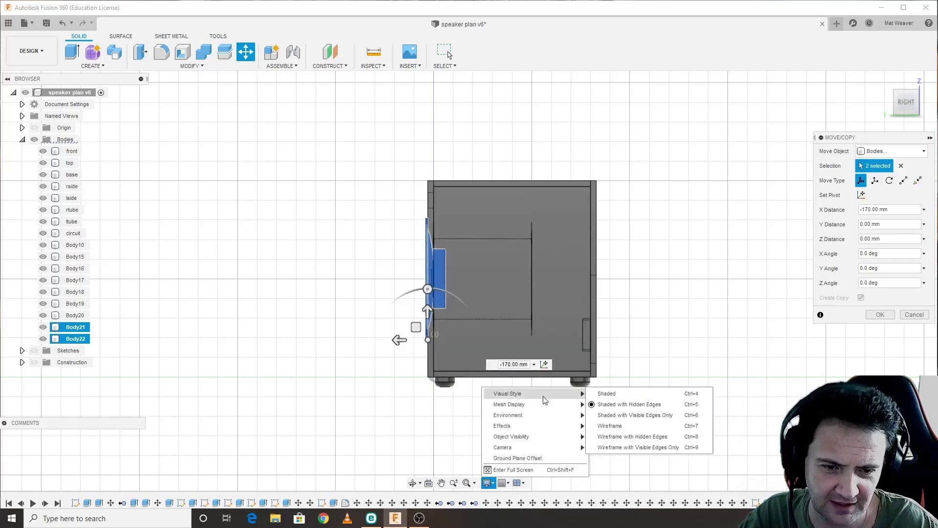
left_click(620, 426)
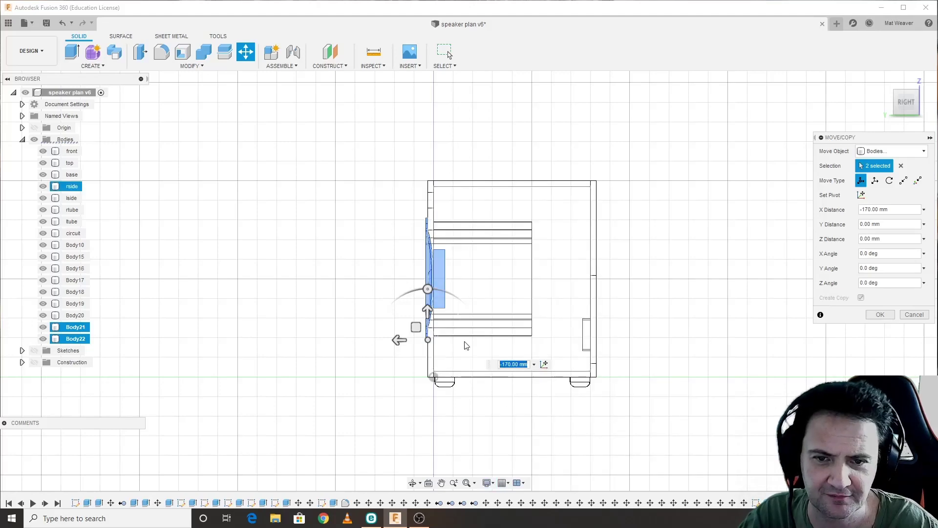
- Offset the driver copy -54 mm along Y and commit the Move/Copy
scroll(461, 344, "up", 3)
left_click_drag(388, 341, 554, 339)
scroll(554, 342, "up", 5)
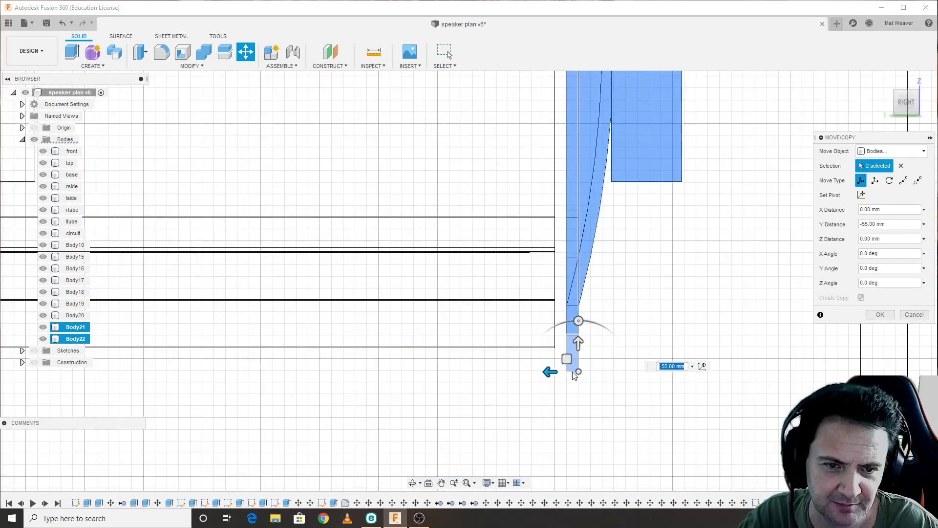
left_click_drag(547, 372, 538, 371)
scroll(677, 362, "down", 1)
scroll(674, 321, "down", 5)
left_click(880, 314)
left_click(74, 315)
- Move the original driver (Body19, Body20) -100 mm along X into the left opening
left_click(73, 303, "ctrl")
right_click(72, 305)
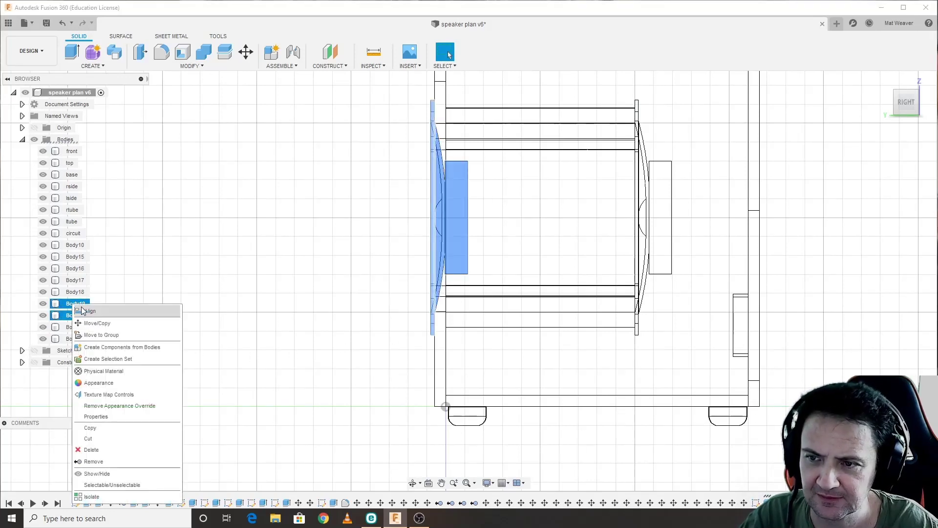
left_click(93, 322)
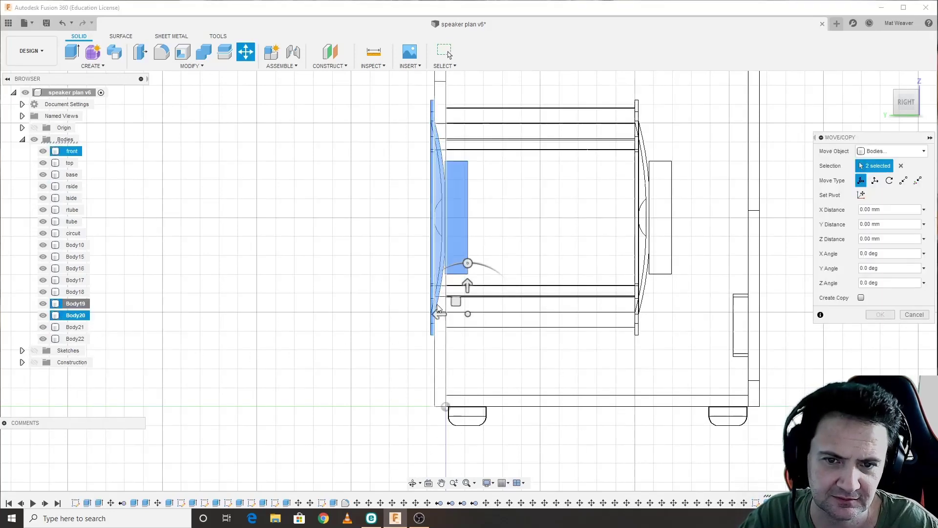
left_click_drag(438, 314, 676, 311)
scroll(653, 312, "up", 2)
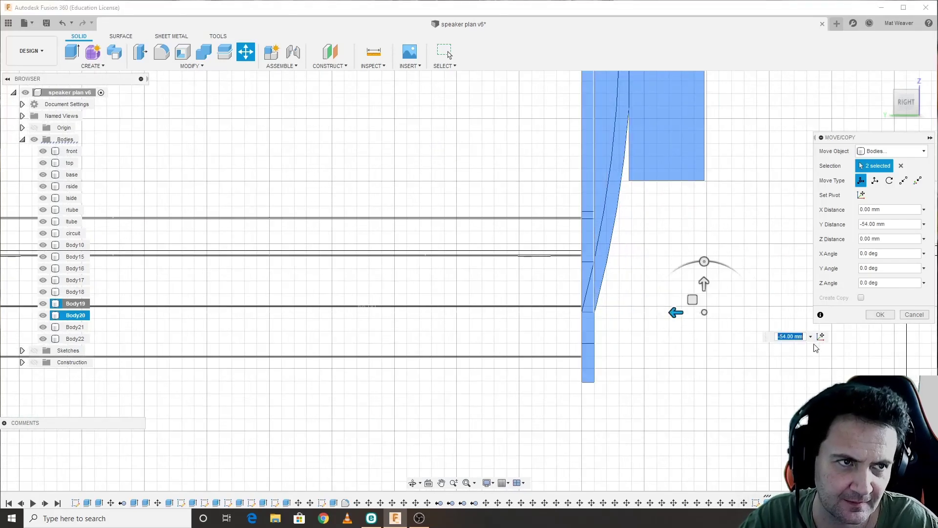
left_click(889, 104)
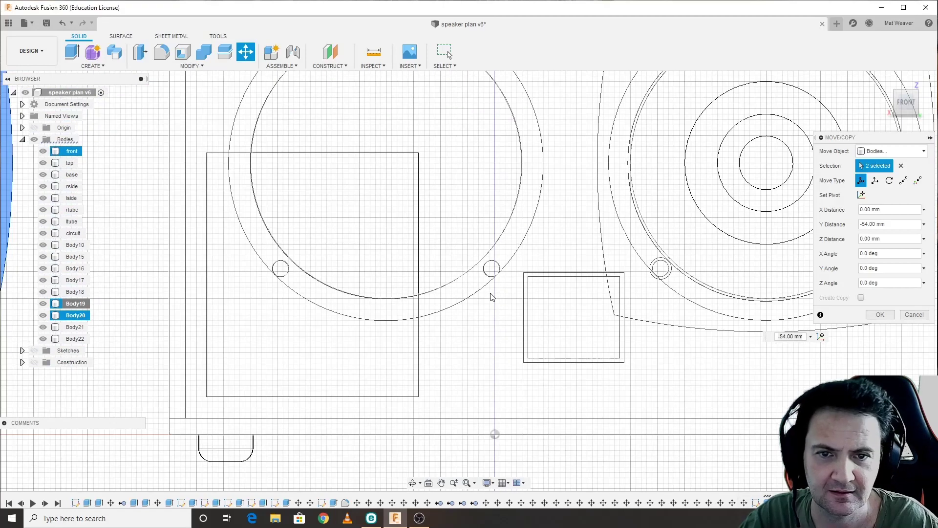
left_click_drag(242, 297, 475, 295)
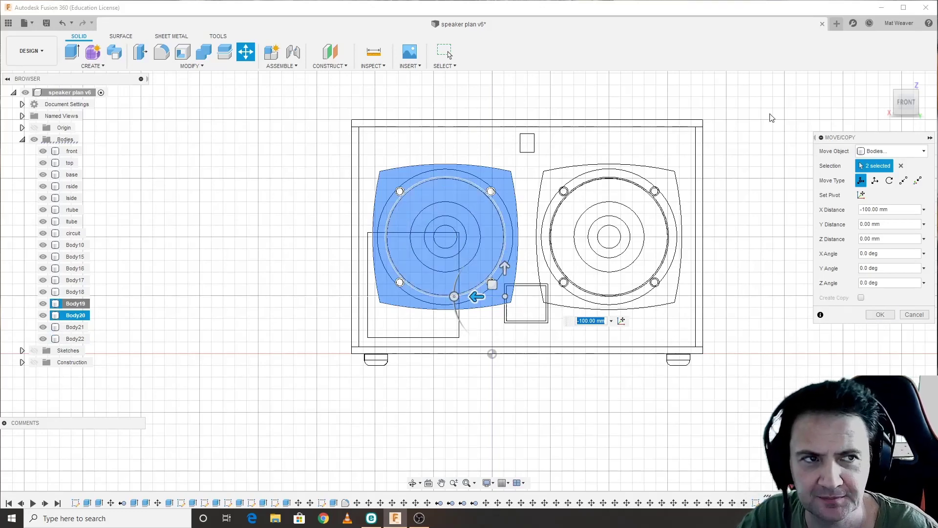
left_click(881, 315)
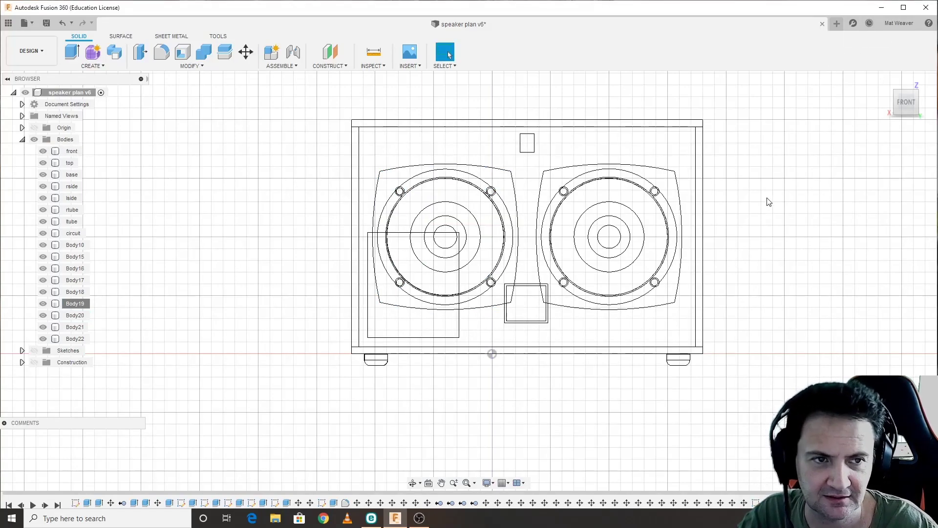
- Bring up the Render workspace and orbit and pan around the shaded cabinet
middle_click_drag(754, 214, 448, 55, "shift")
left_click(31, 51)
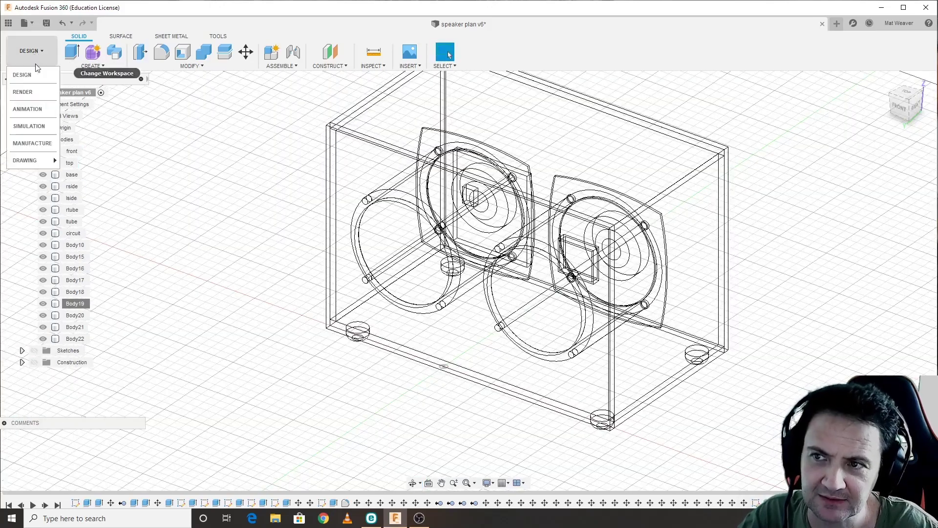
key("Escape")
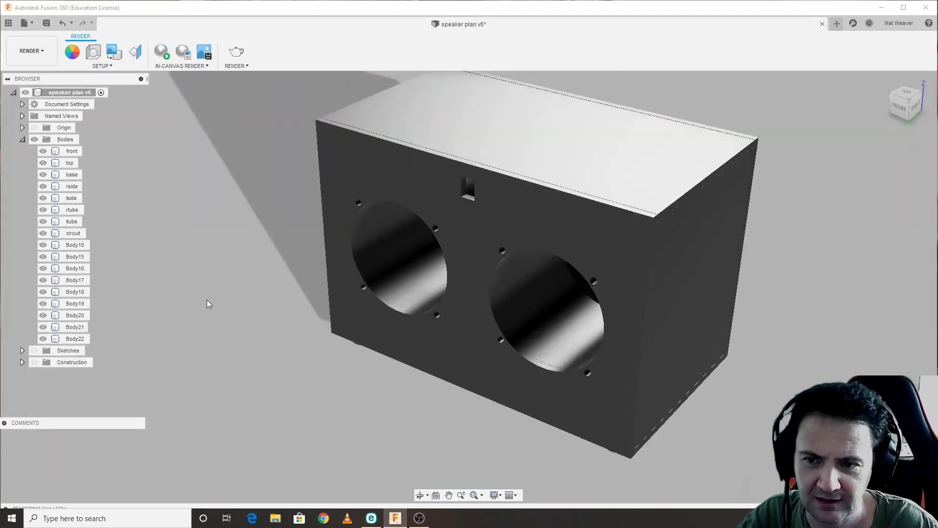
middle_click_drag(207, 300, 205, 278, "shift")
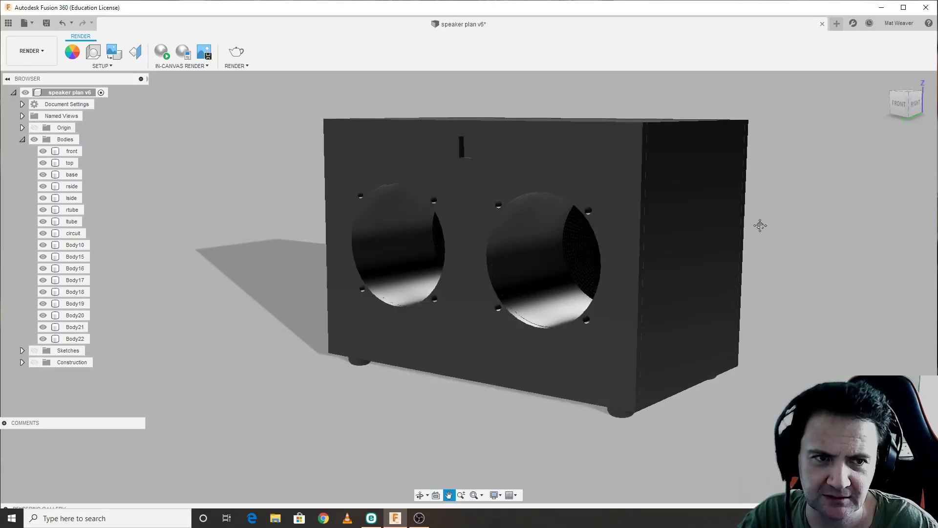
middle_click_drag(793, 215, 760, 224)
- Find MDF Board under Unfinished wood in the Appearance Library and download it
left_click(72, 52)
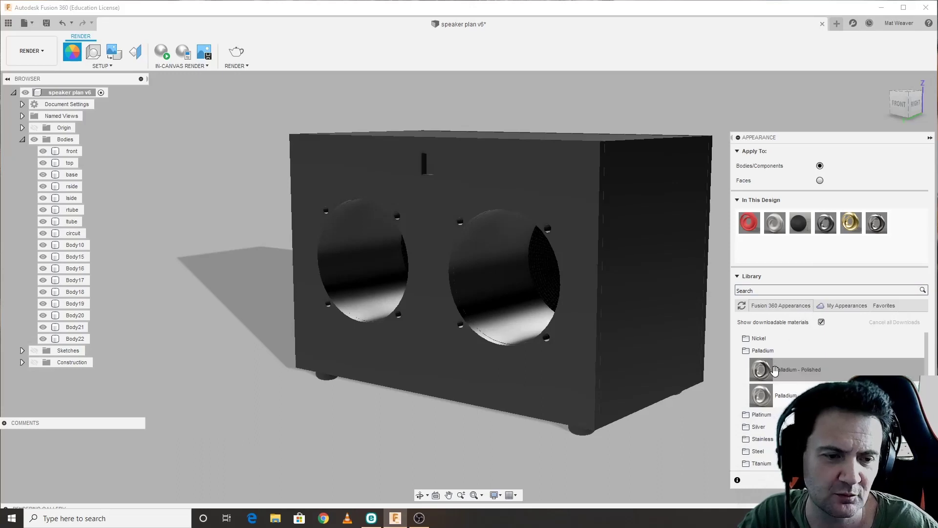
scroll(794, 386, "down", 3)
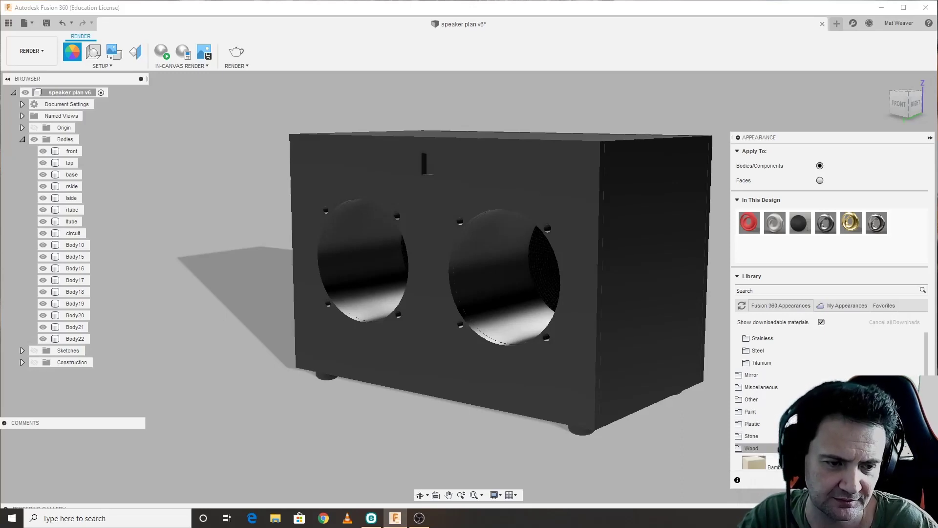
scroll(776, 419, "down", 5)
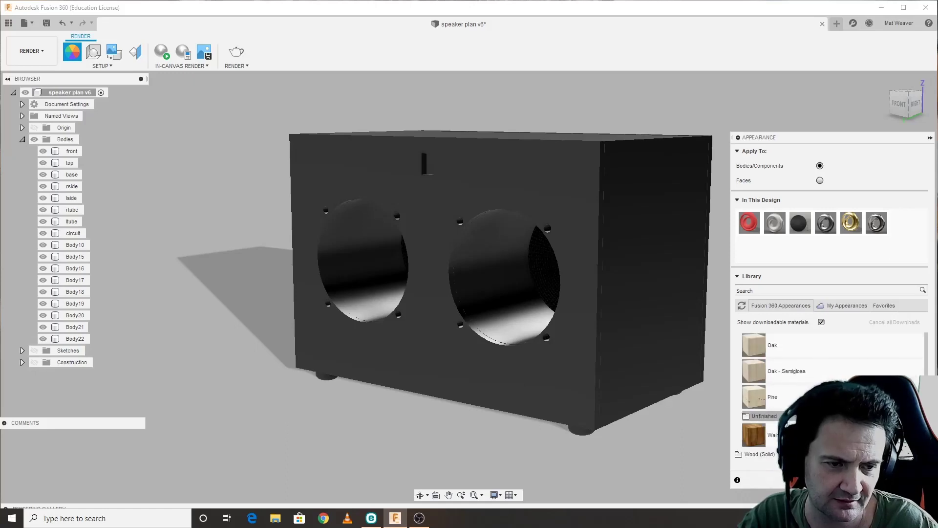
left_click(762, 415)
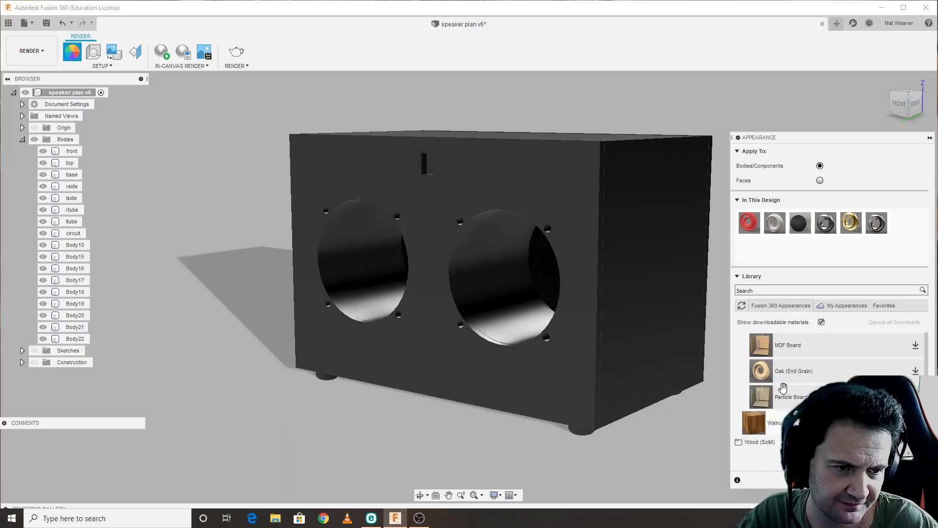
left_click(915, 345)
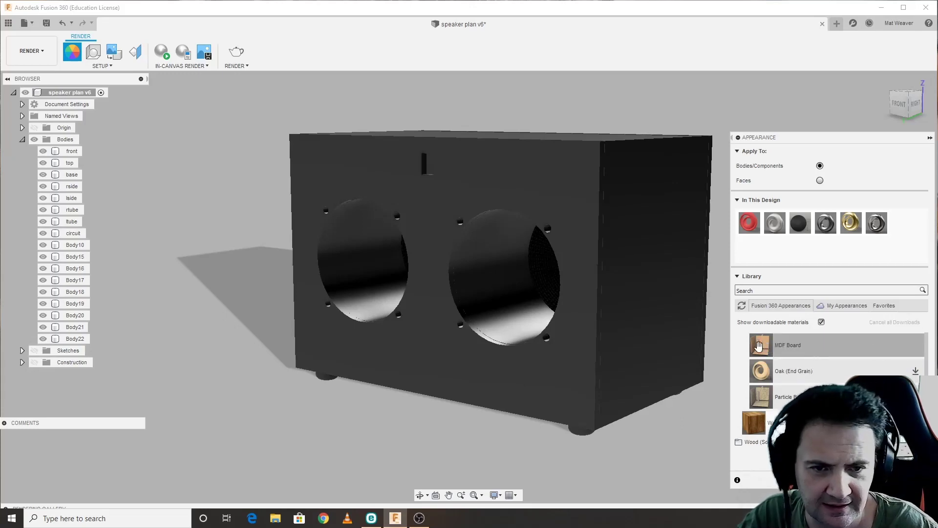
- Apply MDF Board to the front, right, left and top panels of the cabinet
left_click_drag(760, 345, 568, 379)
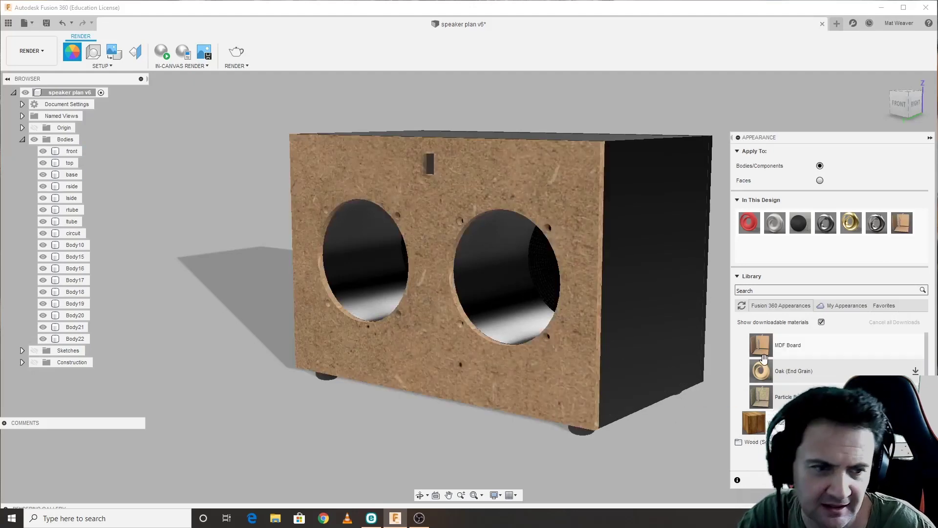
left_click_drag(700, 334, 648, 325)
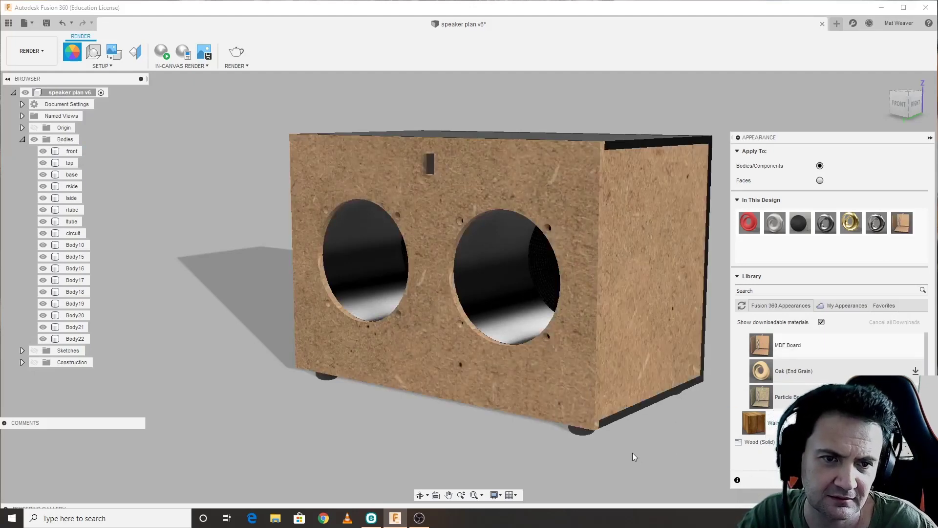
middle_click_drag(310, 393, 405, 391, "shift")
left_click_drag(761, 345, 494, 328)
middle_click_drag(670, 226, 709, 332, "shift")
left_click_drag(761, 345, 579, 222)
- Enlarge the MDF Board texture scale and close its appearance settings
double_click(901, 224)
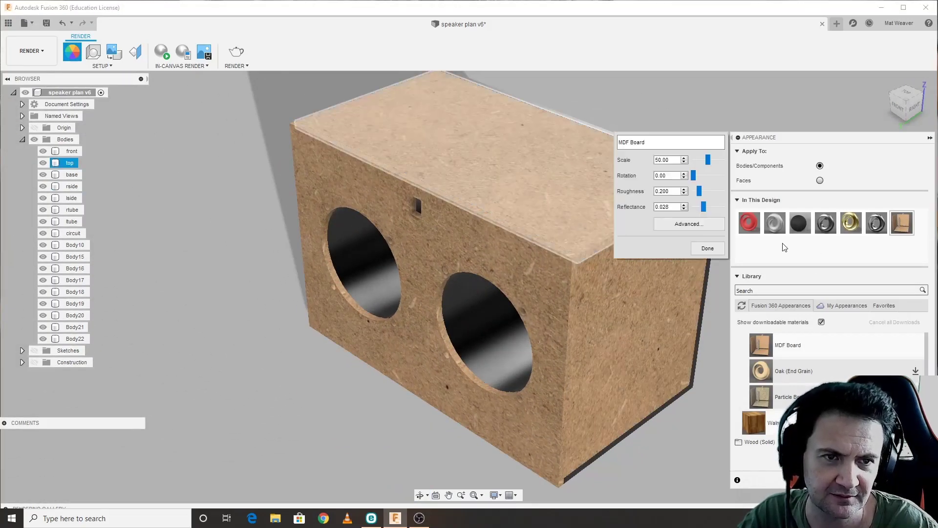
mouse_move(707, 158)
left_mouse_down()
mouse_move(718, 158)
mouse_move(696, 158)
mouse_move(707, 159)
left_mouse_up()
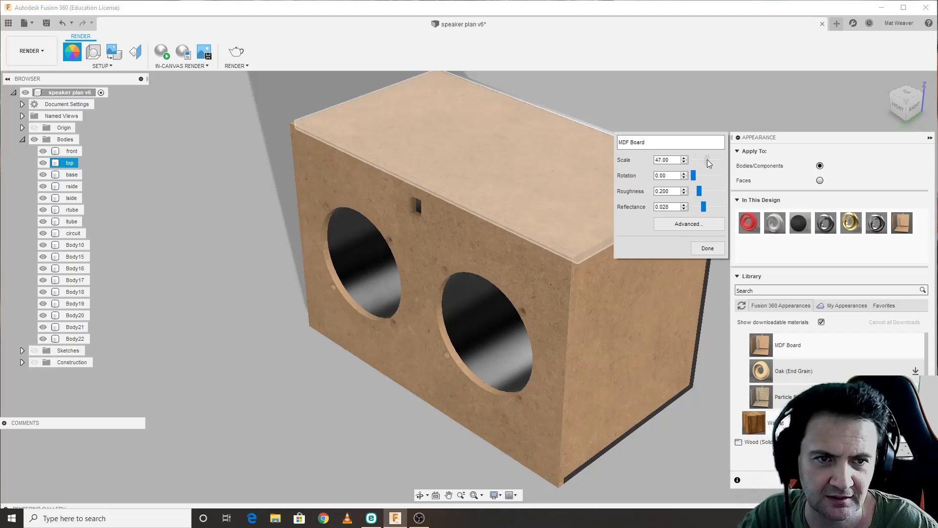
left_click(707, 248)
- Apply MDF Board to the dark back panel and the base of the box
left_click(667, 196)
middle_click_drag(626, 299, 508, 295, "shift")
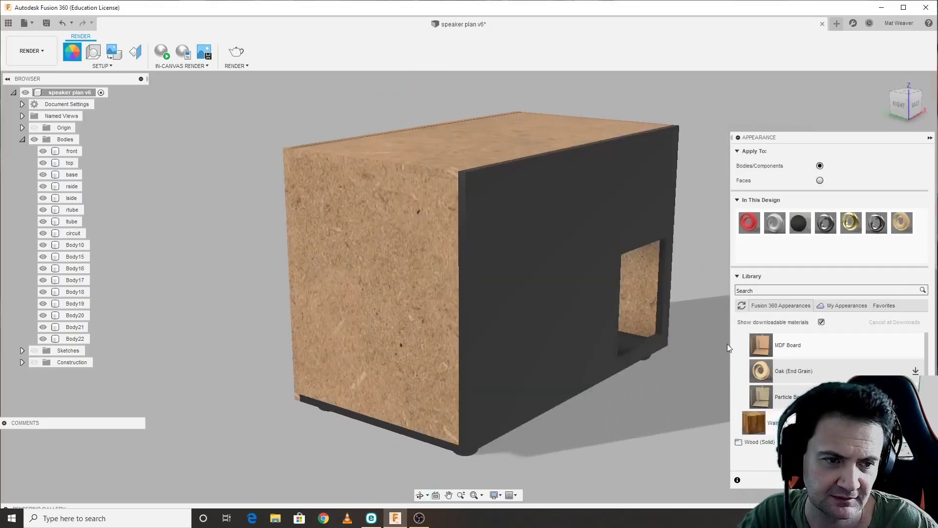
left_click_drag(761, 345, 570, 310)
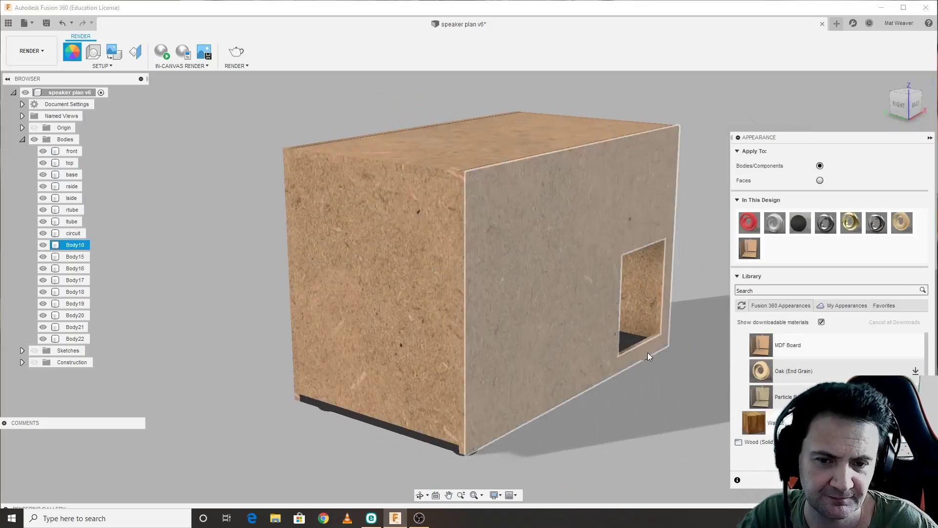
left_click(644, 379)
middle_click_drag(645, 379, 667, 346, "shift")
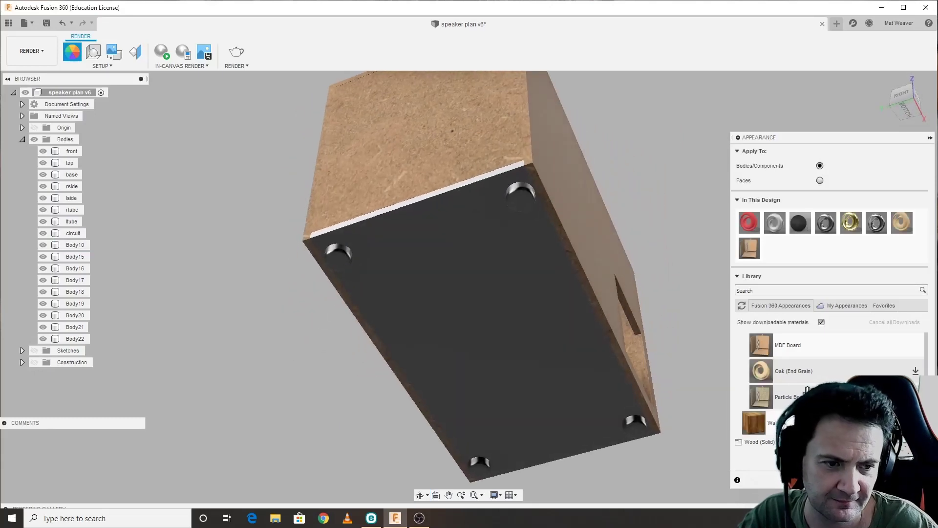
left_click_drag(761, 345, 565, 343)
middle_click_drag(615, 227, 479, 224, "shift")
left_click(470, 227)
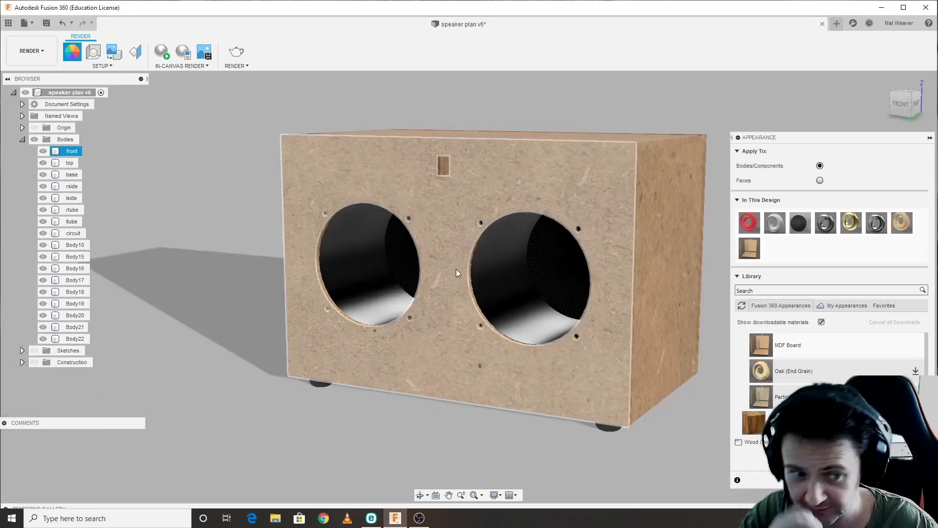
- Apply the Mirror appearance from the Miscellaneous library to the right speaker tube
left_click(728, 337)
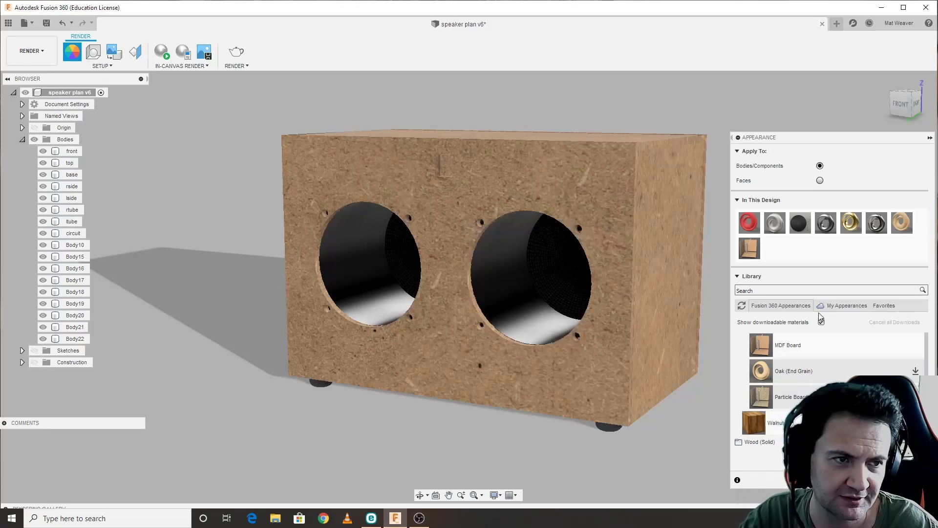
scroll(837, 371, "up", 5)
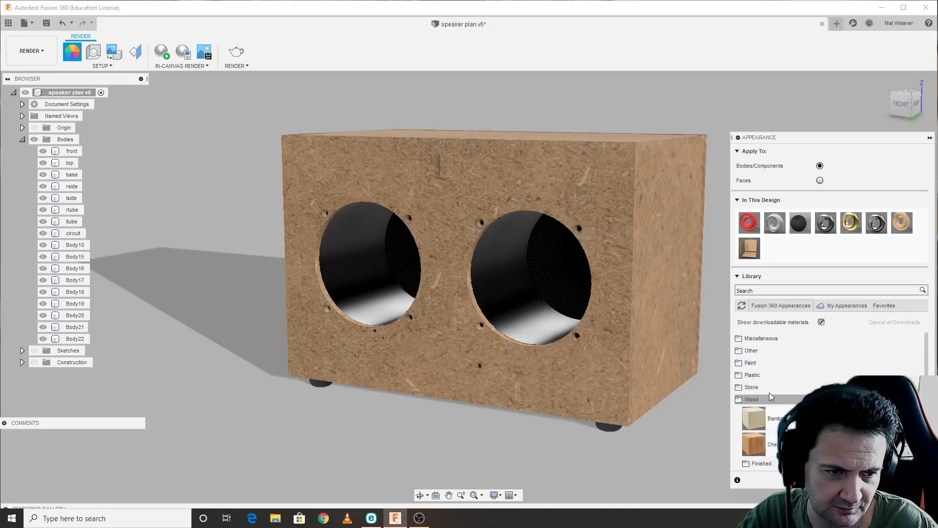
left_click(760, 338)
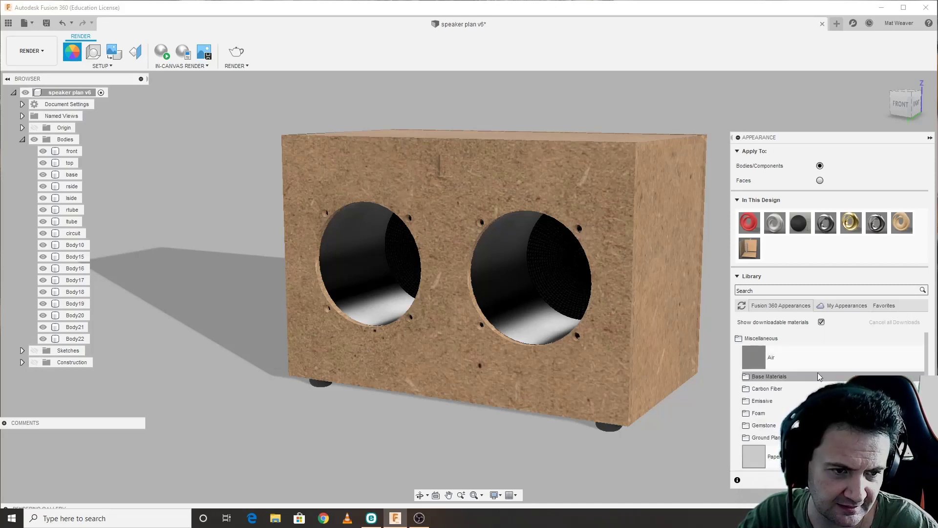
scroll(806, 384, "up", 1)
left_click(763, 375)
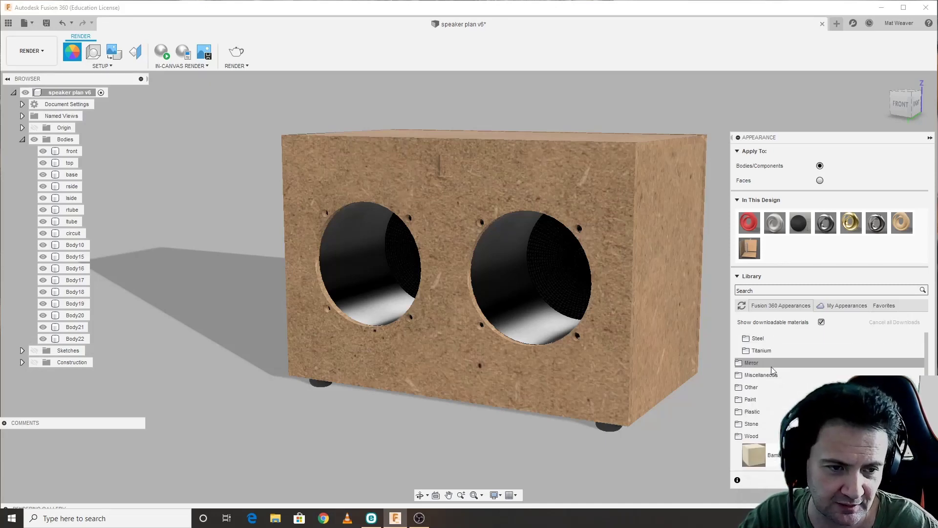
left_click(755, 363)
left_click_drag(755, 379, 501, 279)
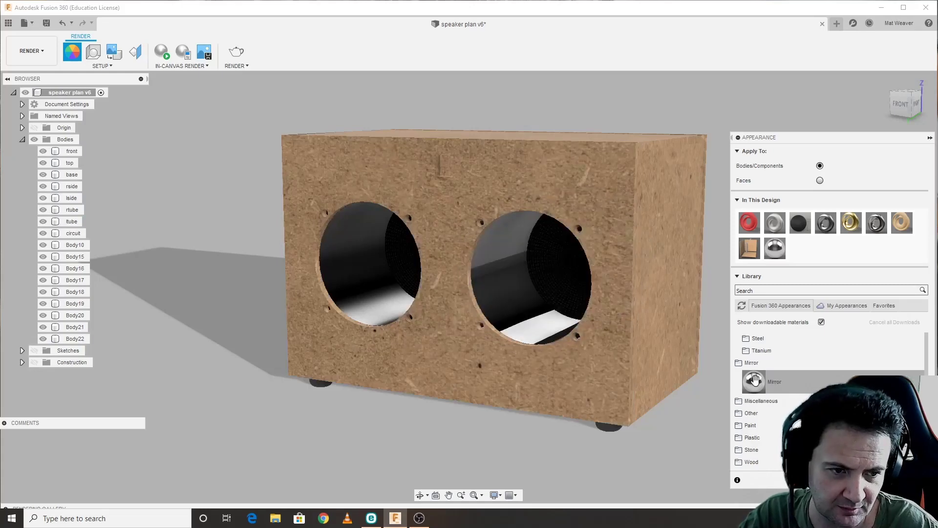
left_click(510, 406)
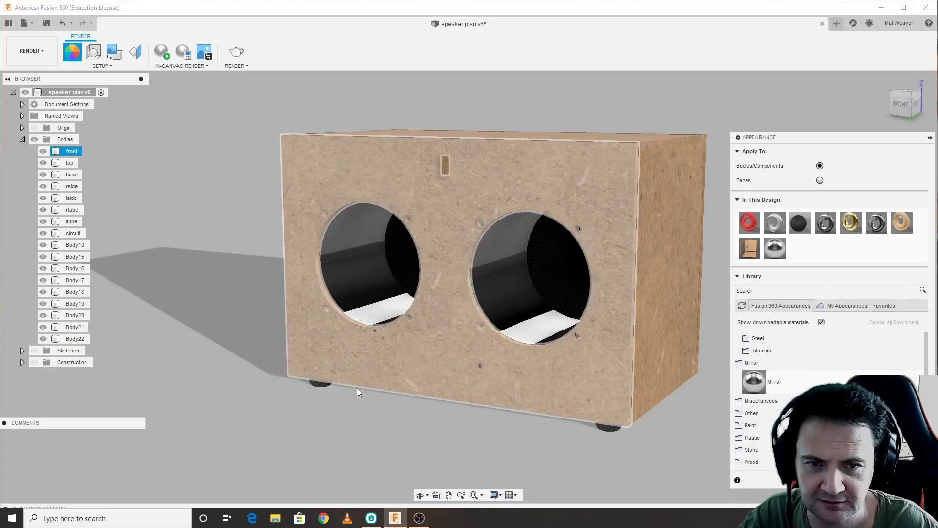
middle_click_drag(357, 388, 418, 281, "shift")
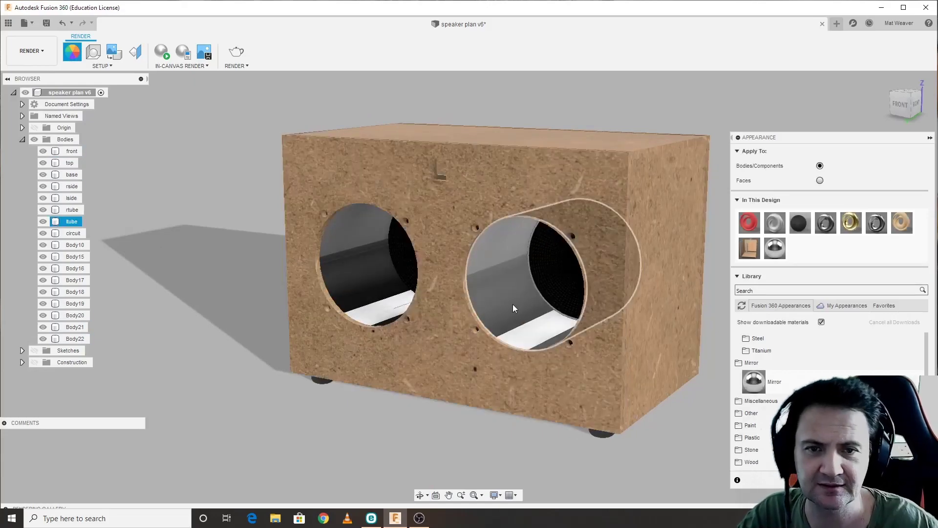
- Collapse the Appearance panel and orbit around the MDF-clad speaker box
left_click(738, 138)
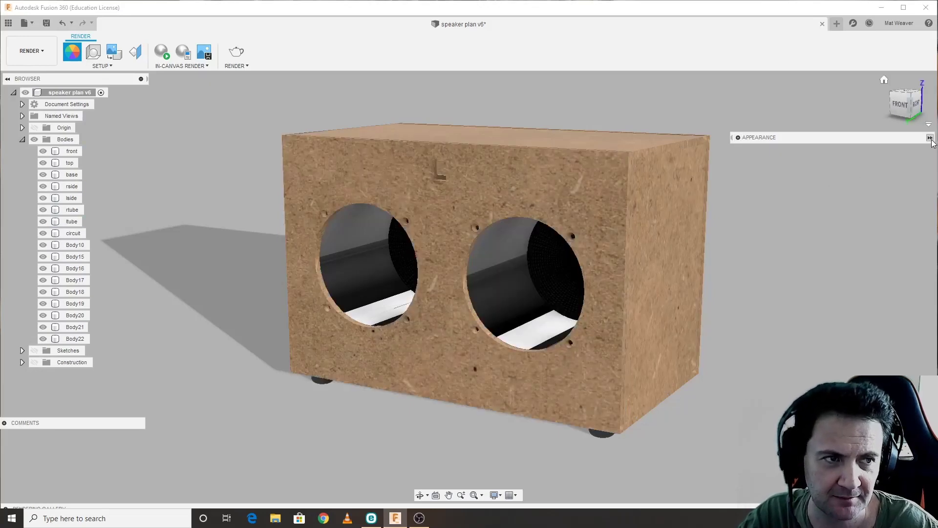
left_click(930, 139)
left_click_drag(191, 282, 231, 282)
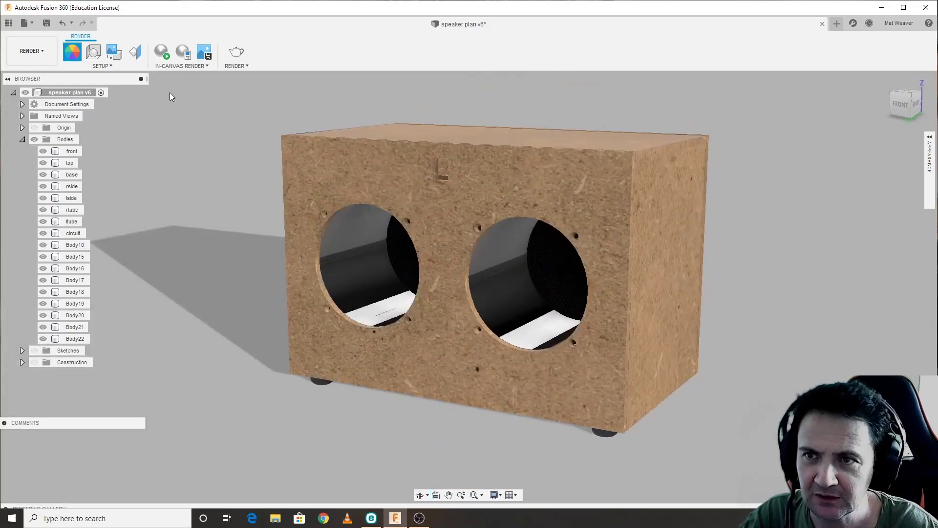
key("ctrl+z")
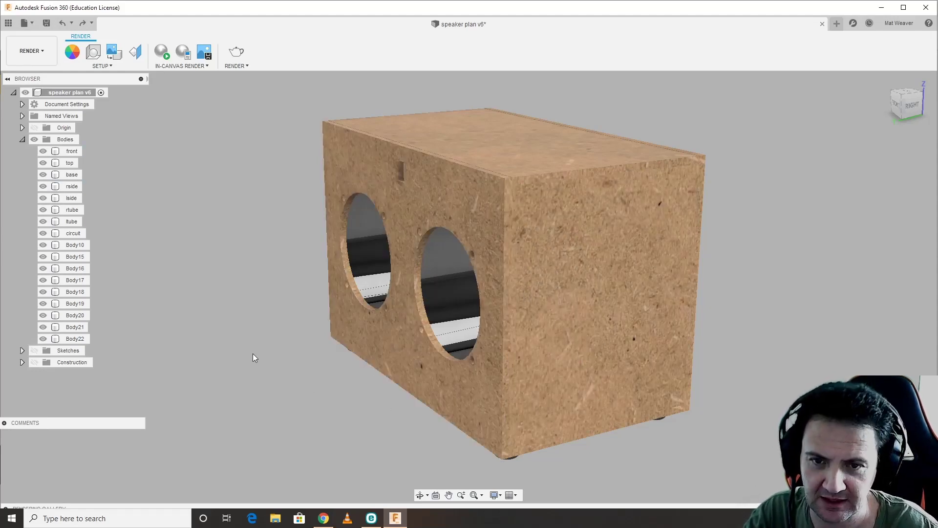
middle_click_drag(295, 347, 351, 256, "shift")
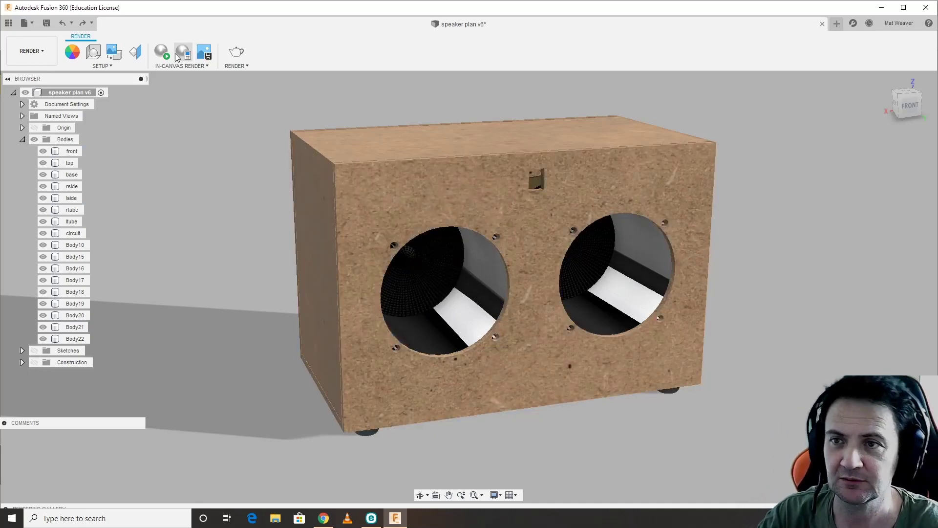
- Start a Decal and load War.jpg from the Desktop as its image
left_click(114, 56)
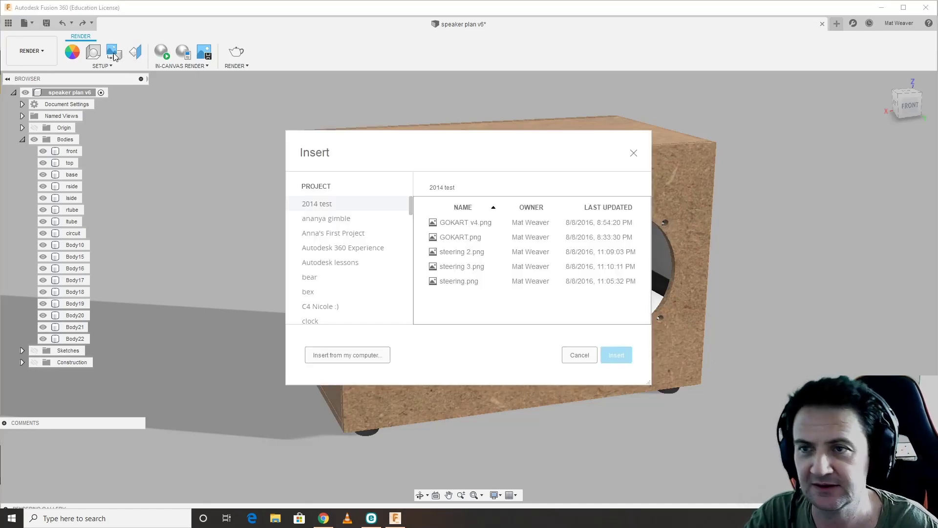
left_click(363, 356)
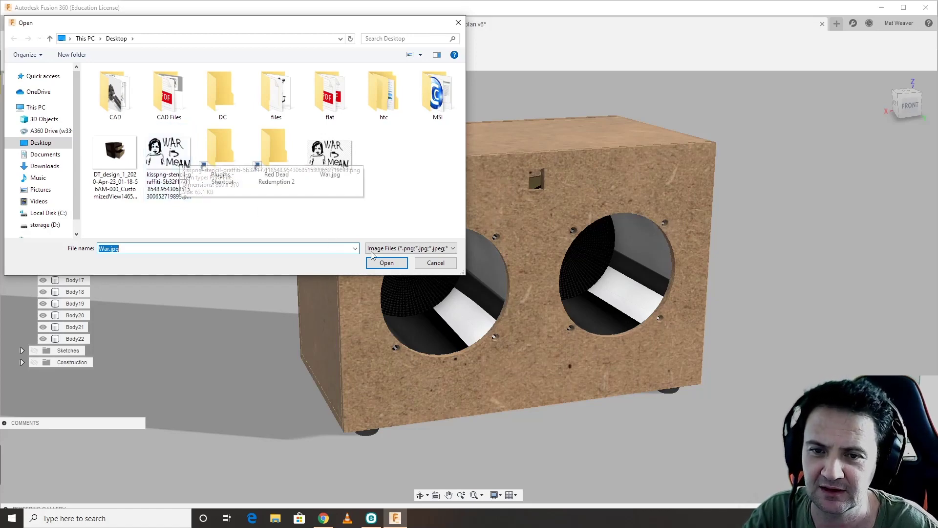
left_click(386, 262)
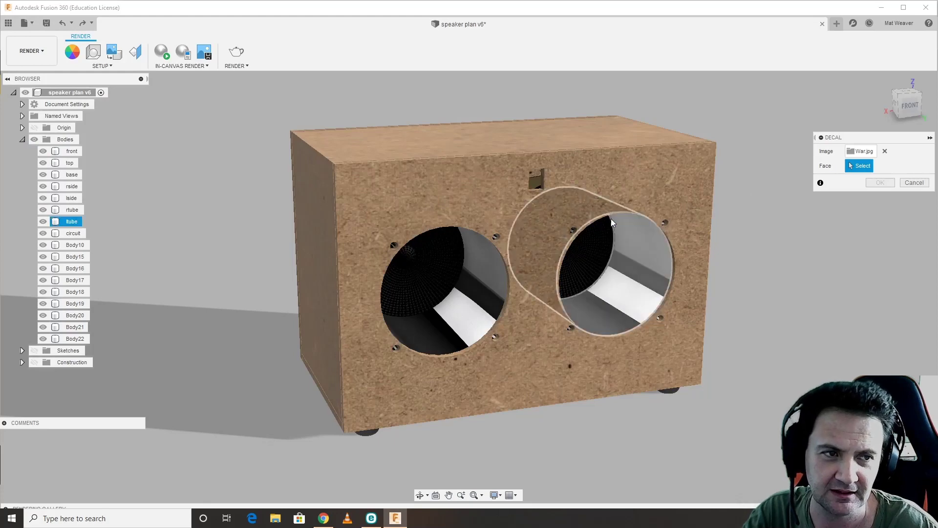
- Place the War decal on the front face, rotating it and sliding it lower
left_click(467, 202)
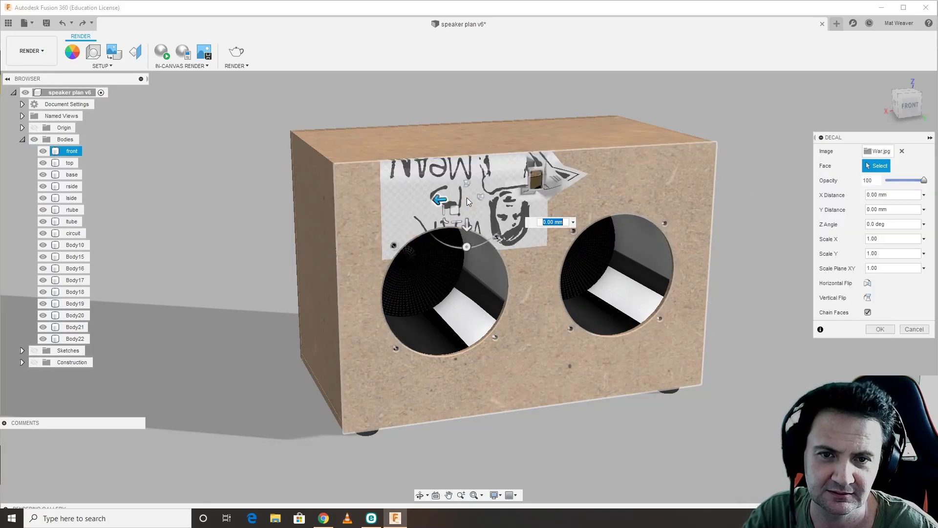
left_click_drag(515, 198, 467, 130)
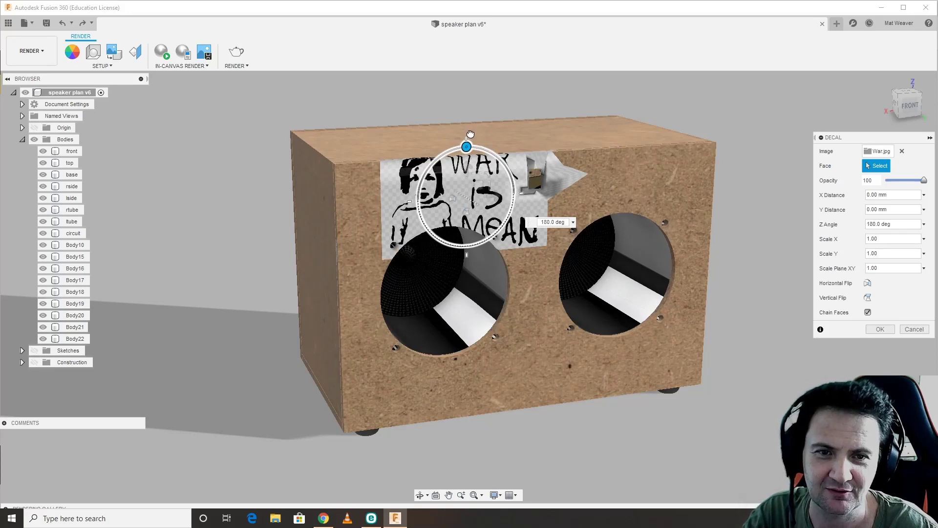
left_click(476, 187)
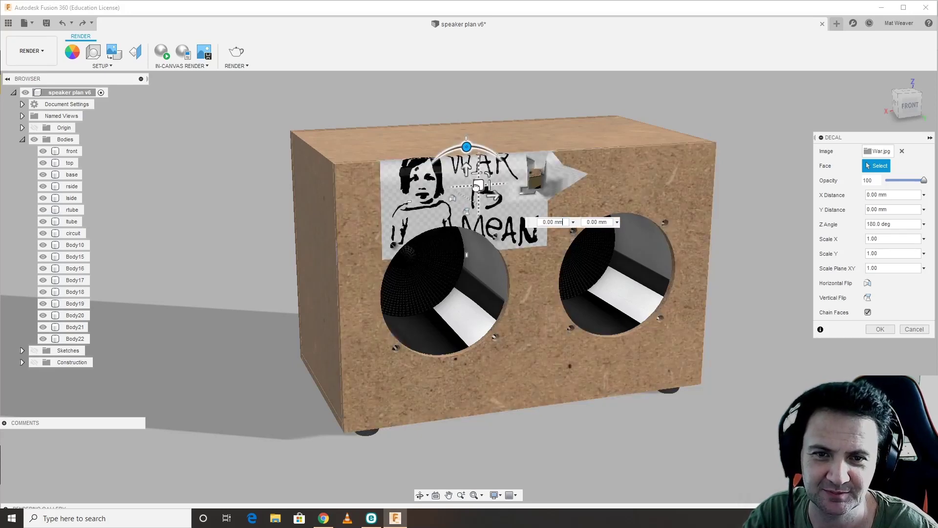
left_click_drag(476, 187, 539, 357)
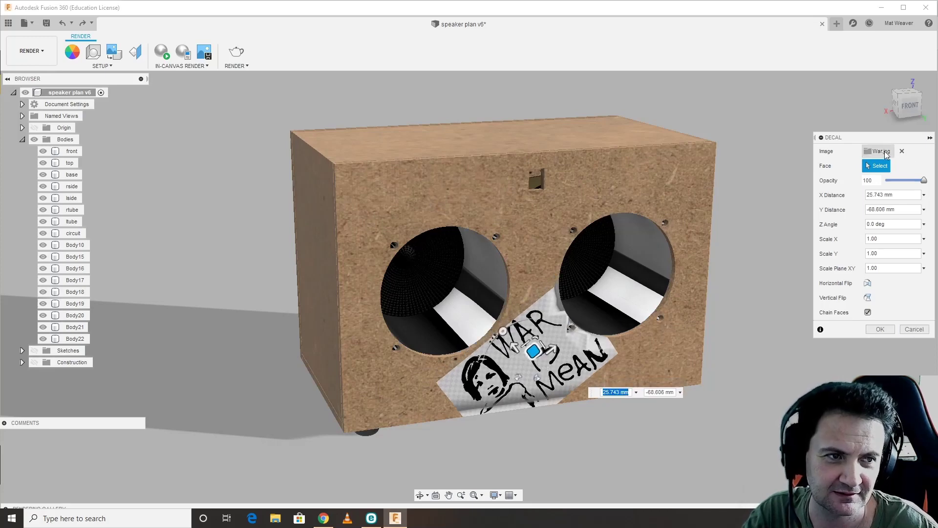
- Replace the decal image with the graffiti stencil PNG from the computer
left_click(880, 151)
left_click(374, 355)
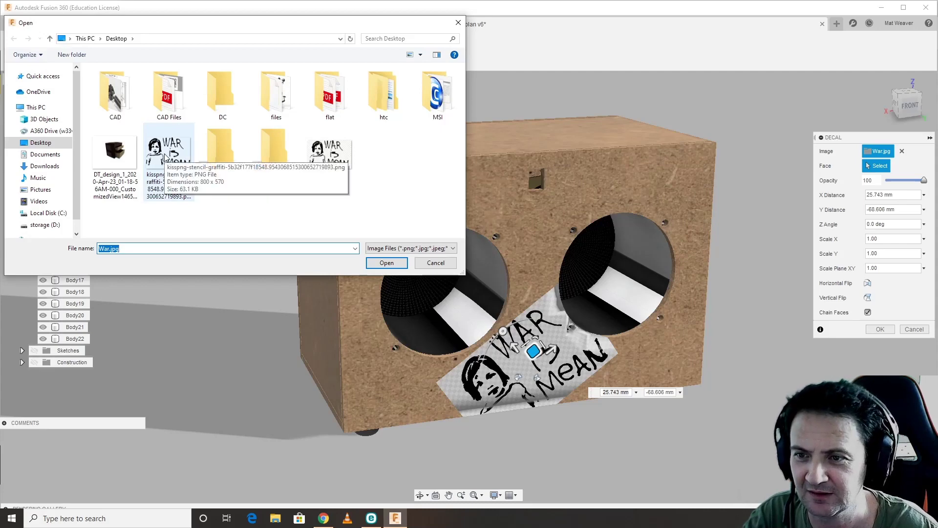
left_click(165, 156)
left_click(390, 265)
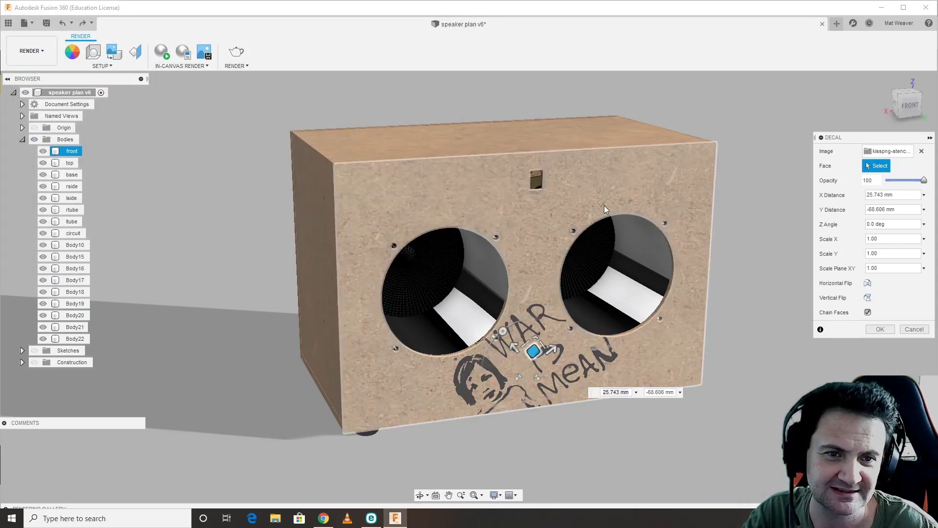
- Position the stencil decal upright near lower-left, rotated about -5 degrees, and confirm it
left_click(604, 205)
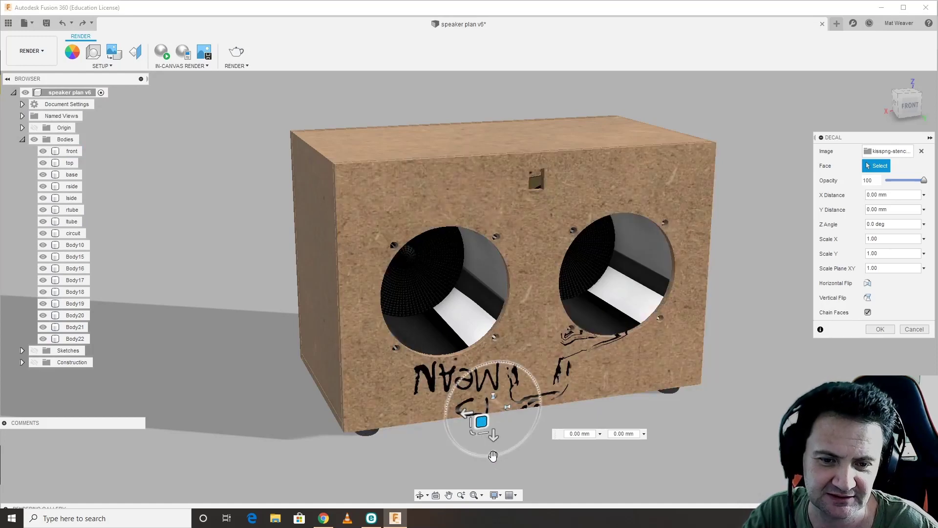
left_click_drag(492, 455, 488, 323)
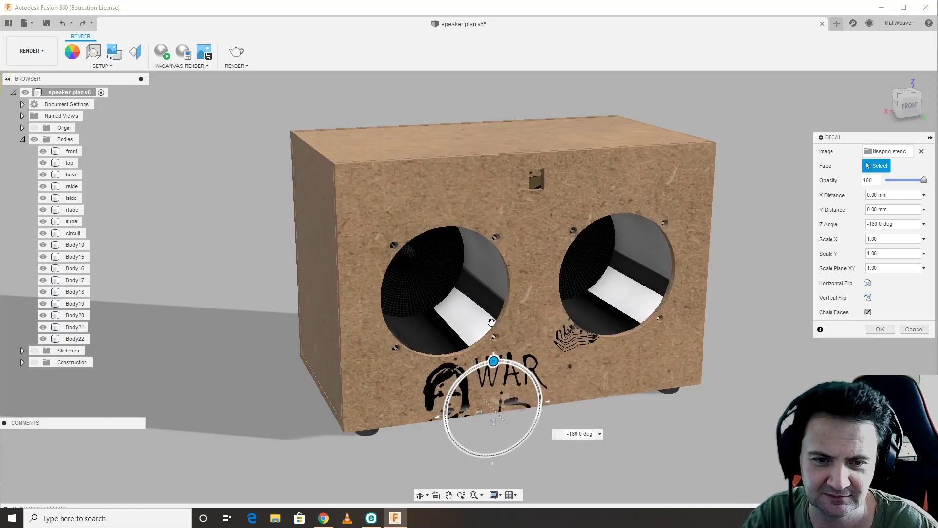
left_click_drag(492, 408, 469, 376)
left_click_drag(458, 334, 530, 282)
left_click_drag(512, 244, 440, 360)
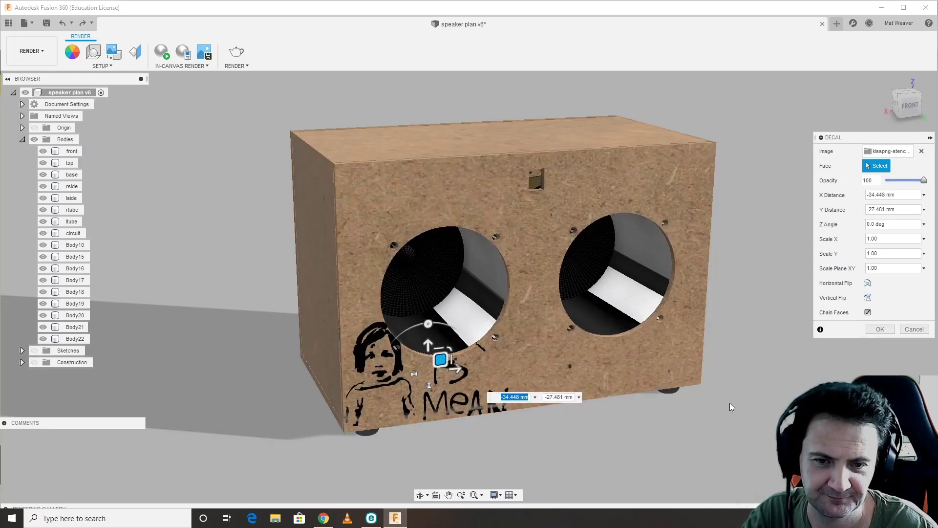
left_click(880, 329)
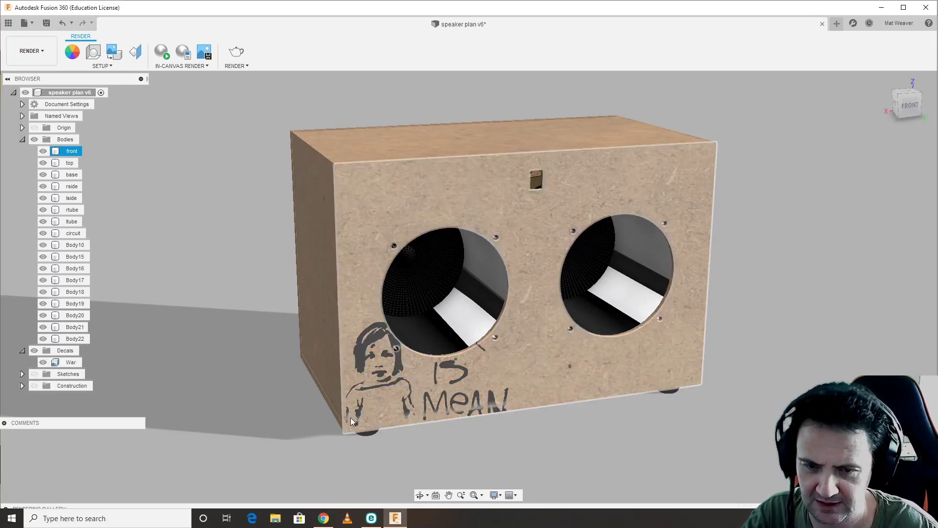
- Orbit the speaker box to a new angle and start an in-canvas render of it
middle_click_drag(322, 403, 252, 394, "shift")
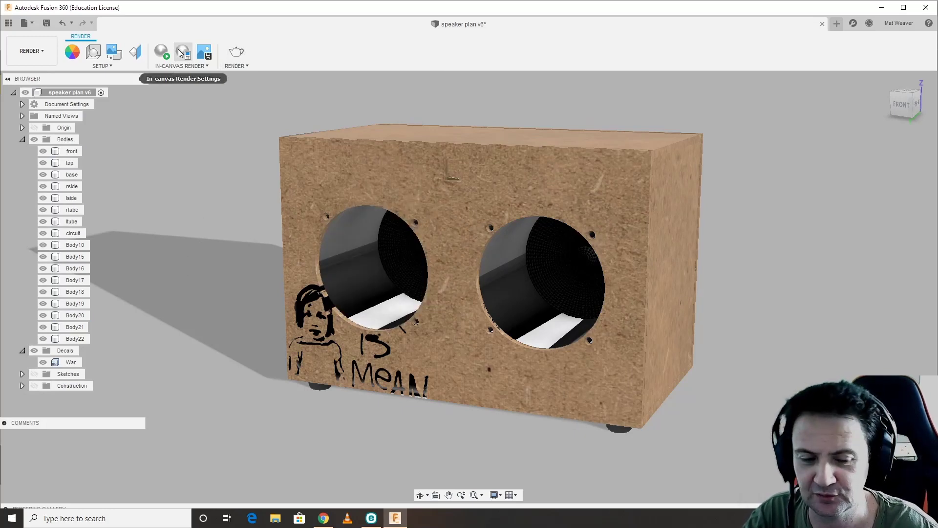
left_click(160, 48)
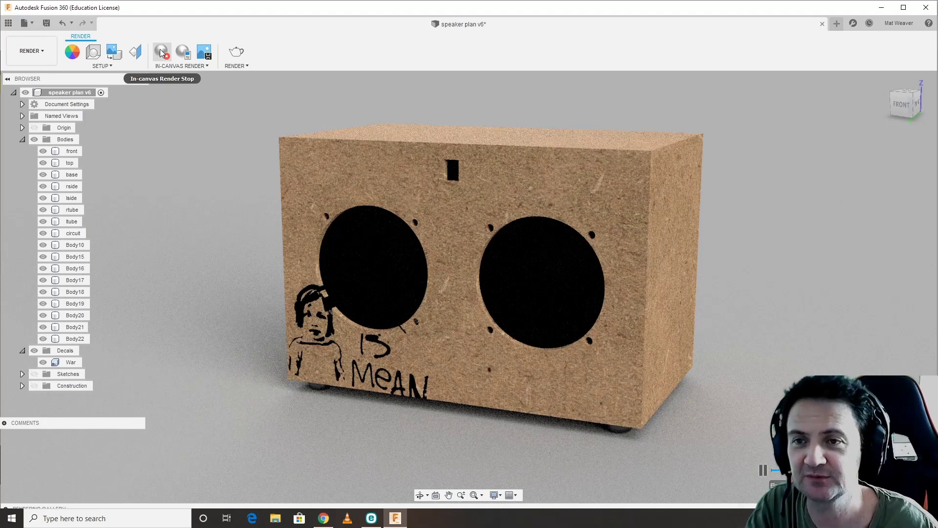
- Stop the in-canvas render and set Render Settings to 1600x1200, Cloud Renderer, Final quality
left_click(175, 61)
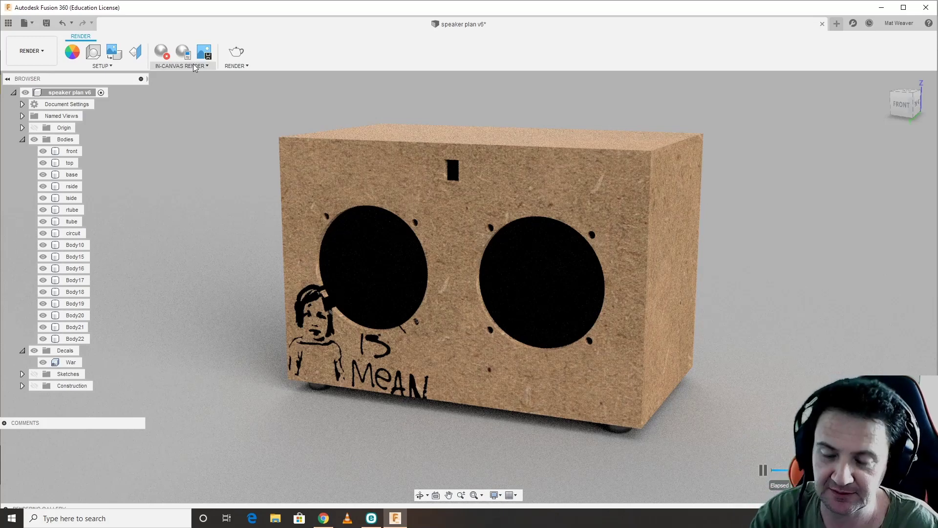
left_click(236, 51)
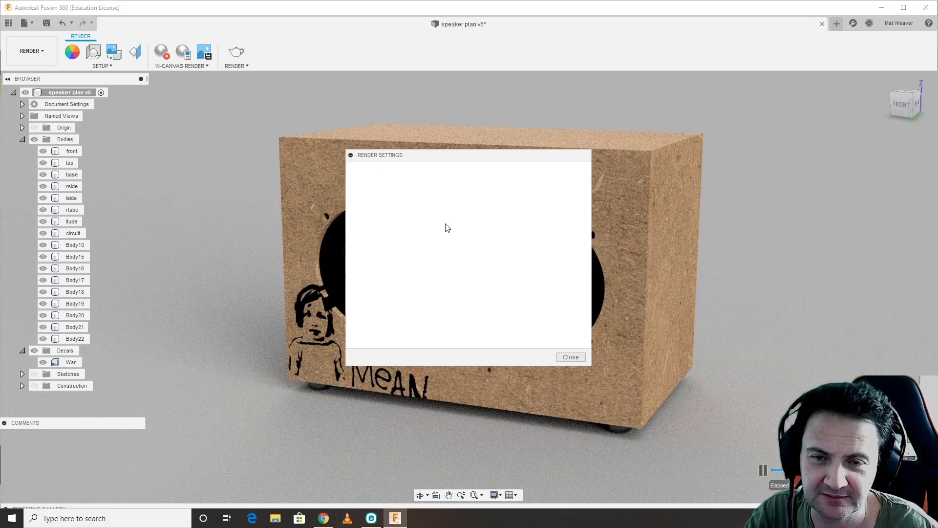
left_click(331, 185)
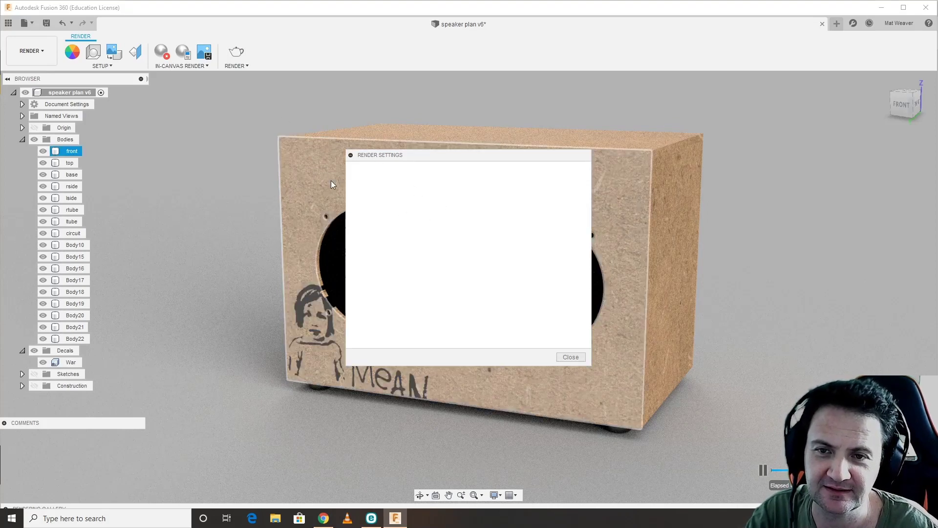
left_click(171, 223)
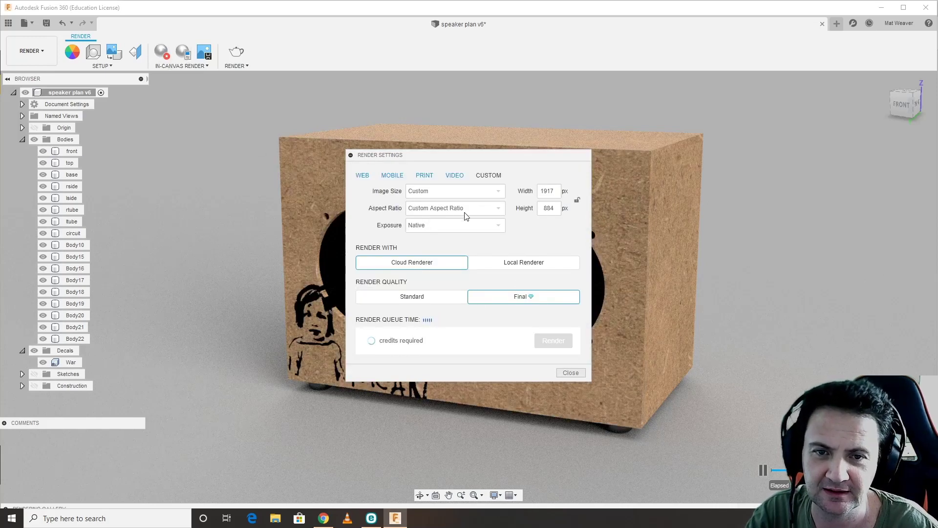
left_click(498, 191)
left_click(448, 257)
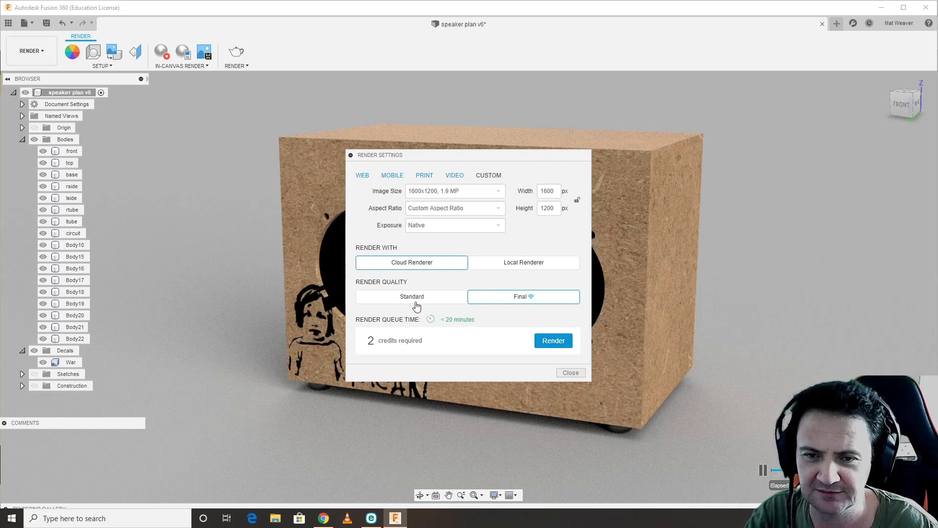
- Submit the final-quality render to the Rendering Gallery and check its thumbnail
left_click(546, 343)
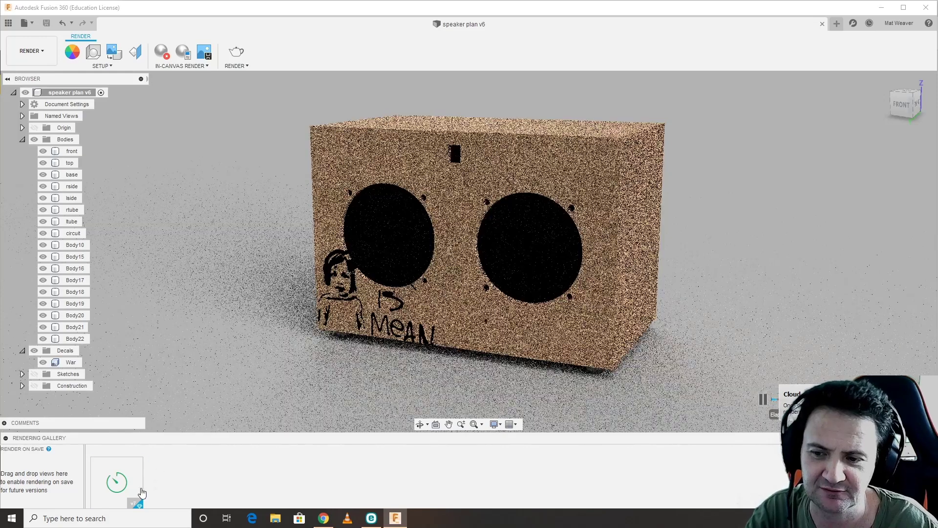
mouse_move(120, 494)
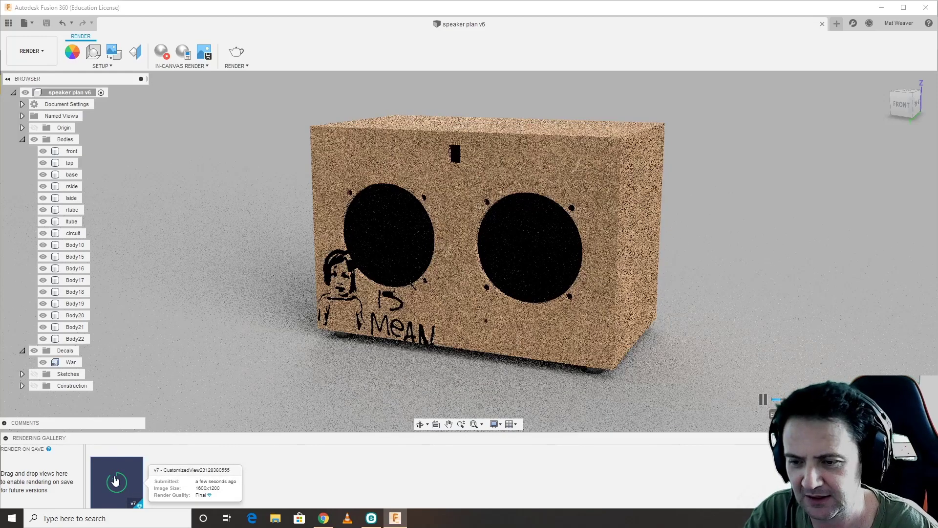
left_click(468, 213)
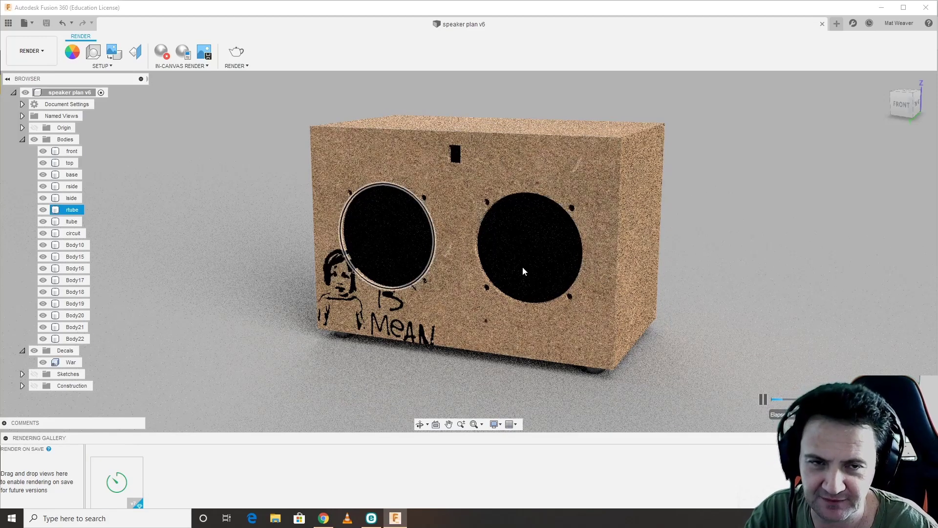
left_click(607, 272)
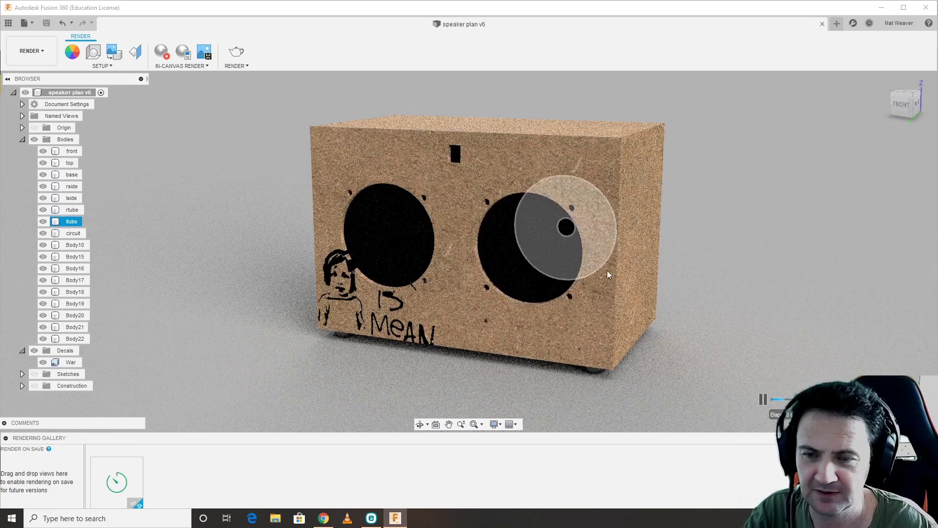
left_click(687, 266)
left_click(456, 218)
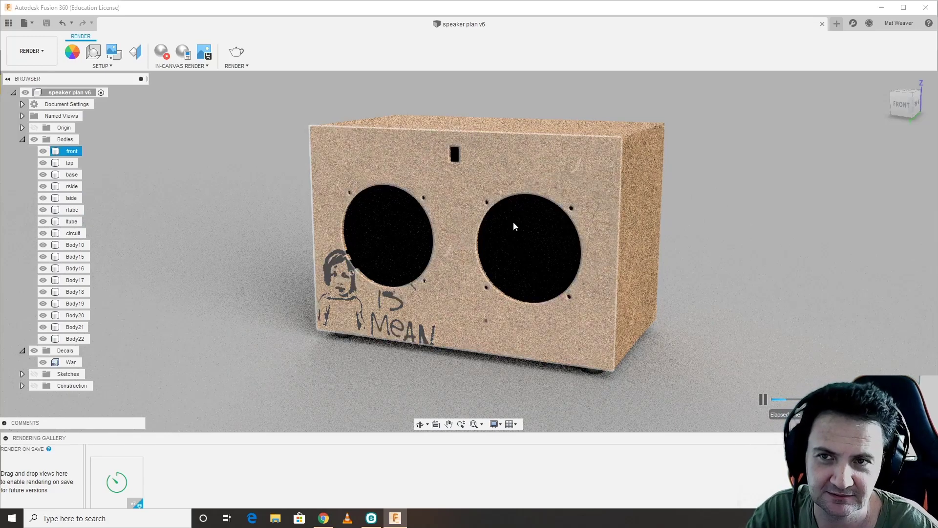
left_click(719, 253)
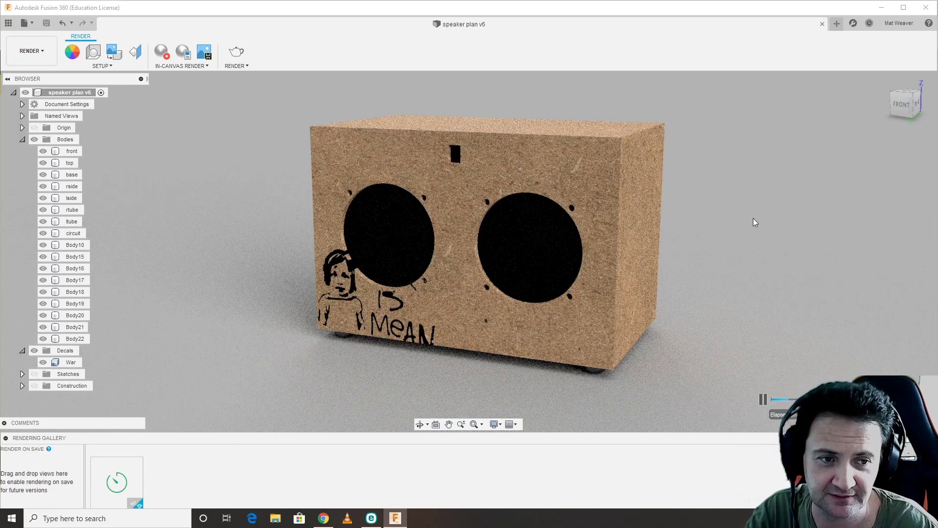
- Orbit the speaker to a front-right angle that shows its right side panel
key("F4")
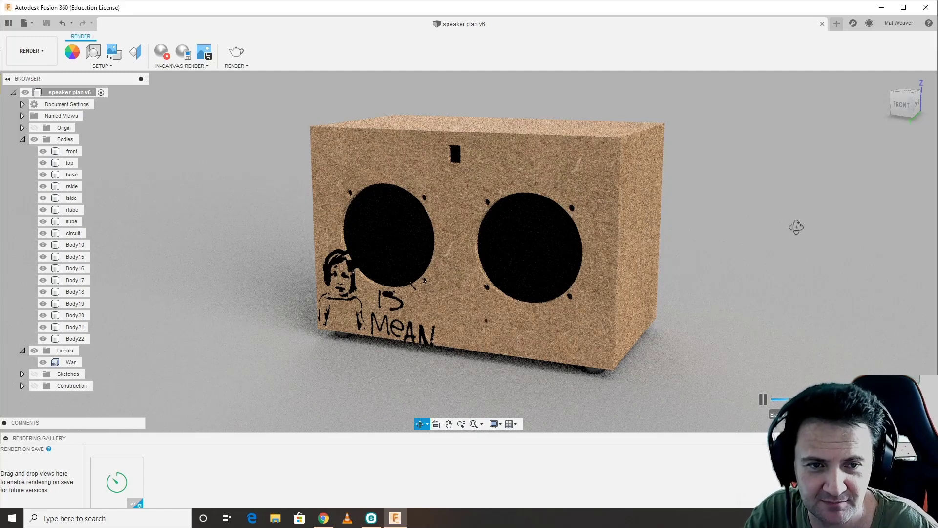
left_click_drag(723, 230, 768, 228)
key("Escape")
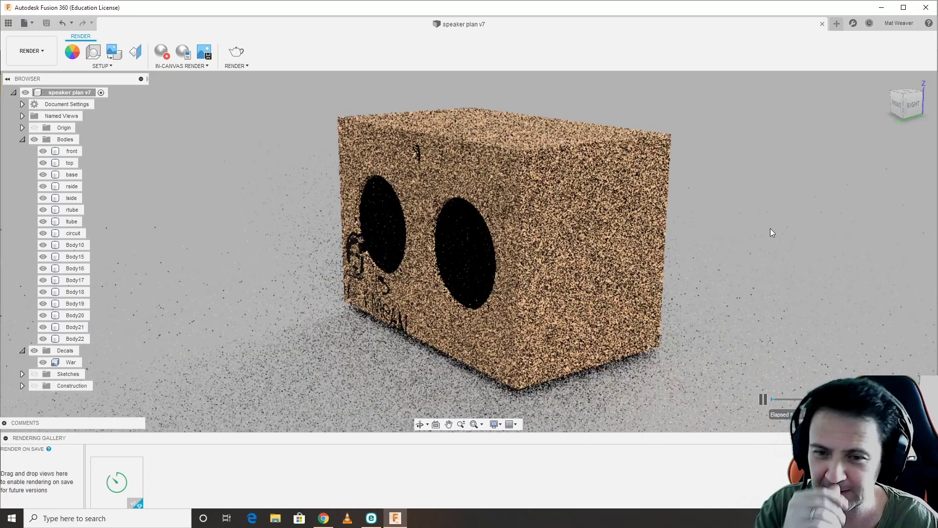
left_click(555, 257)
key("Escape")
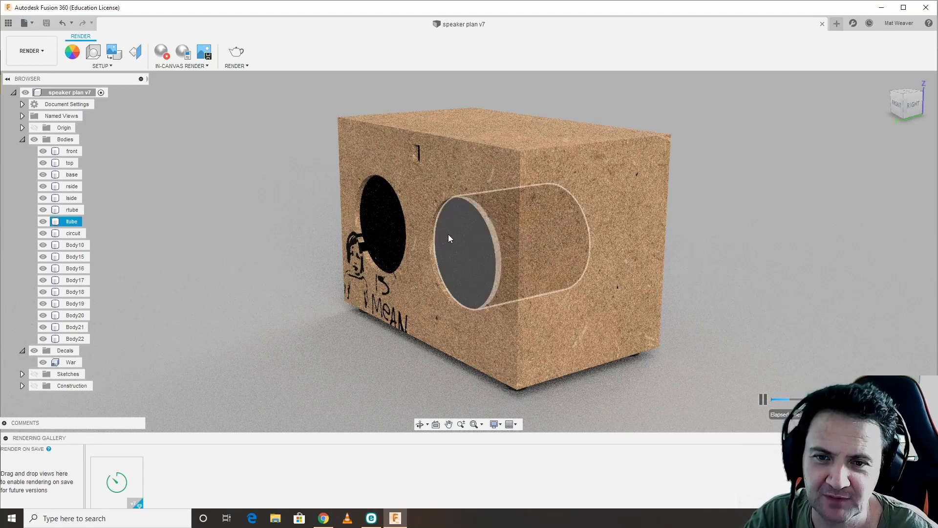
left_click(361, 243)
key("Escape")
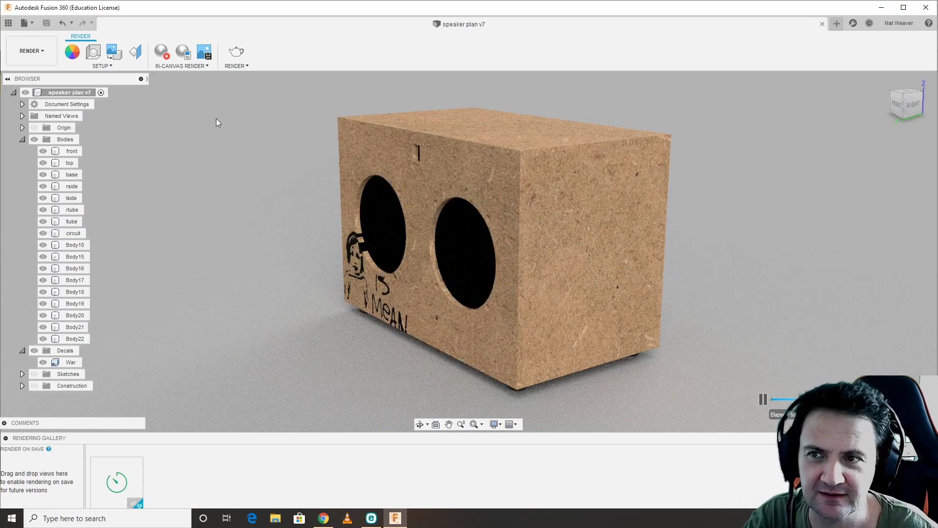
- Create a new A3 ISO drawing from the speaker design
left_click(43, 51)
mouse_move(46, 161)
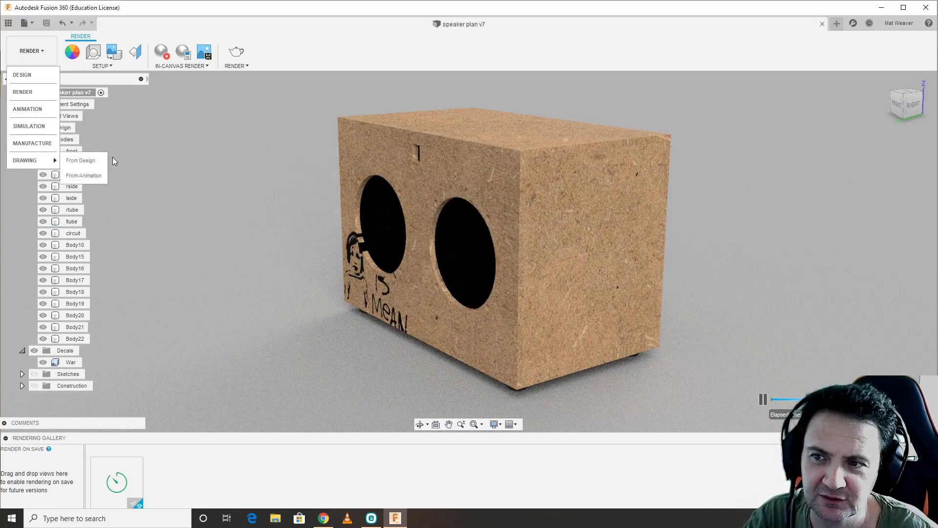
left_click(89, 160)
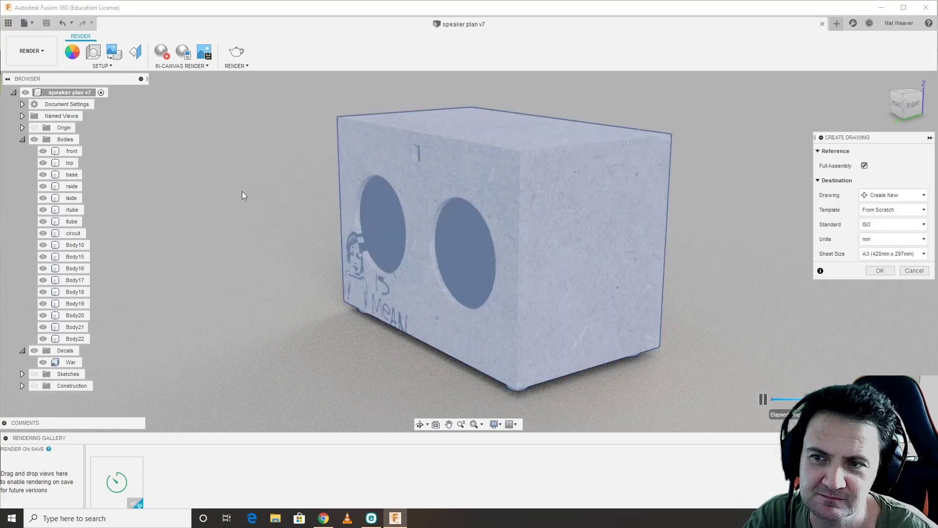
left_click(879, 270)
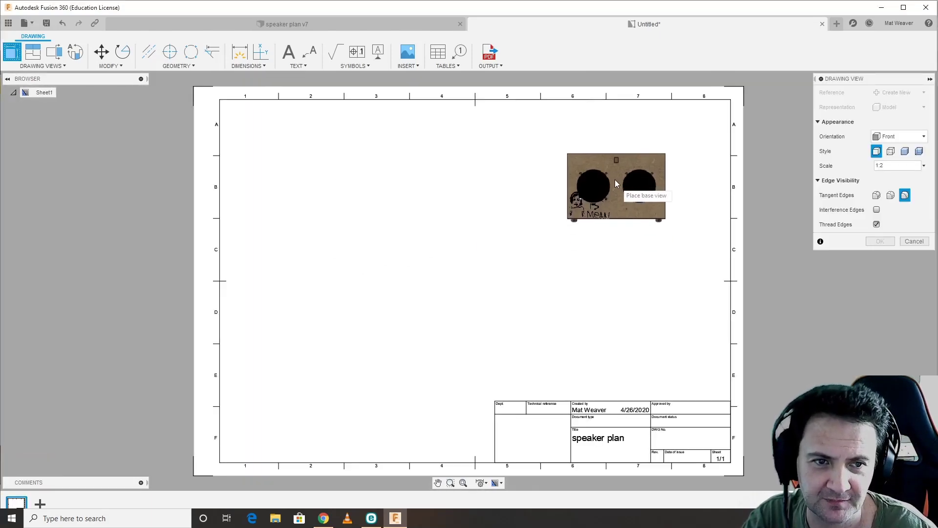
- Place the front base view with visible edges at scale 1 on the sheet
left_click(918, 151)
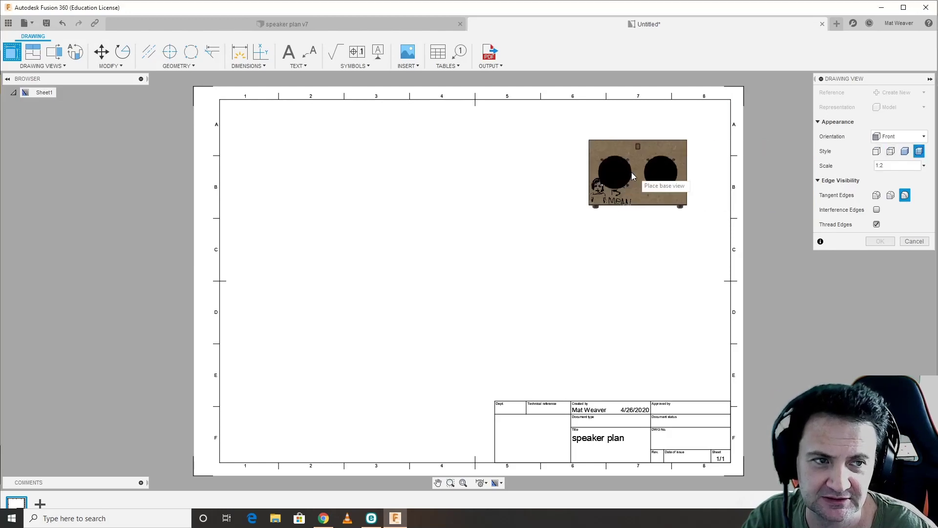
left_click(876, 151)
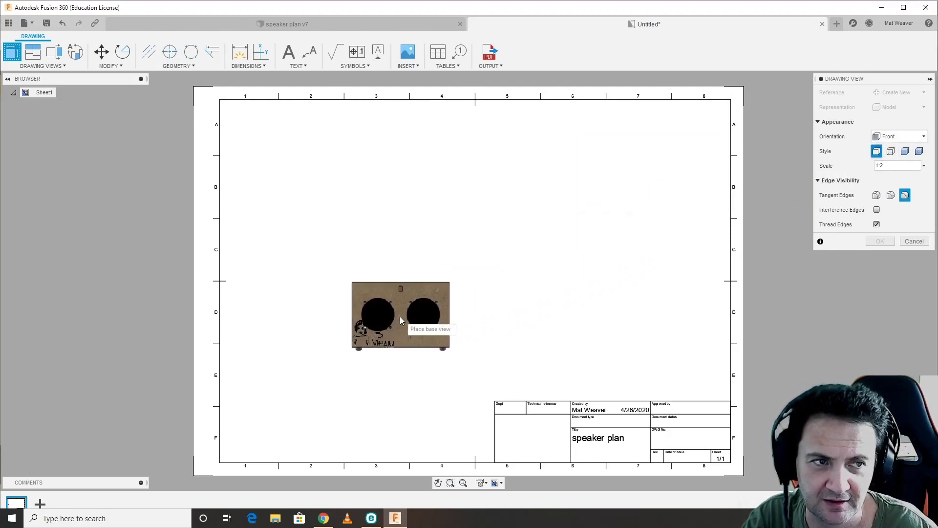
left_click(885, 166)
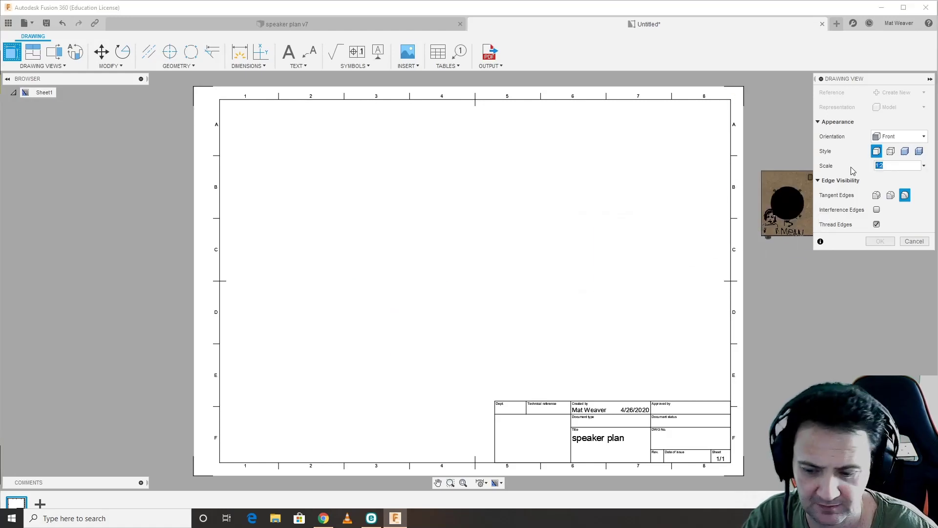
type("1")
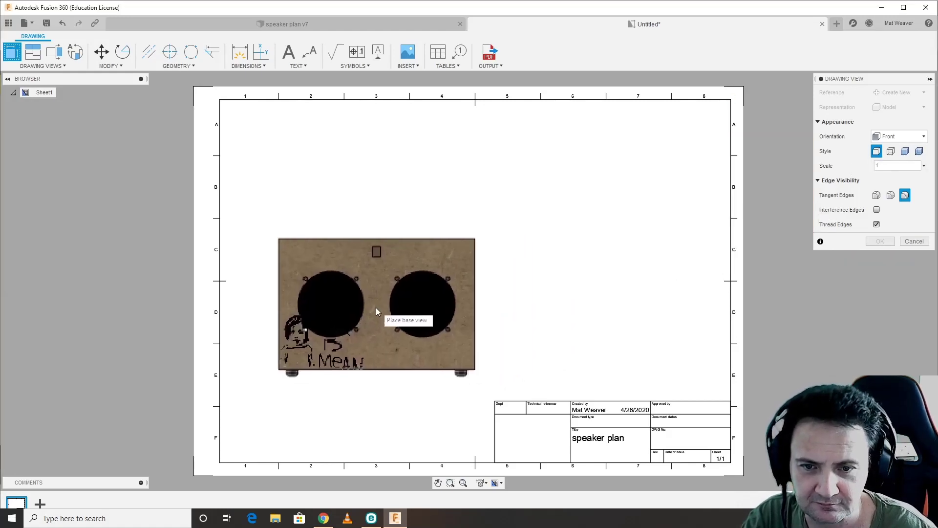
left_click(359, 315)
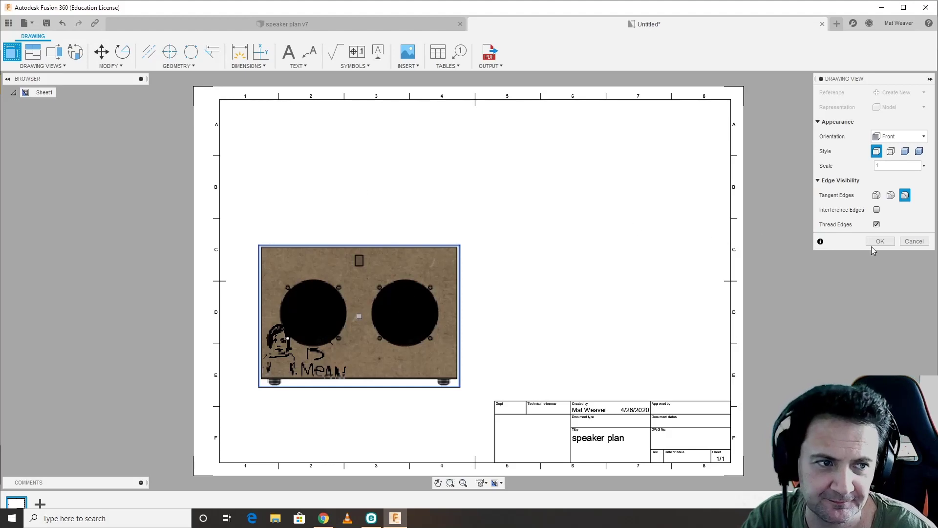
left_click(884, 243)
- Project top, right-side and upper-right isometric views from the front view
left_click(36, 57)
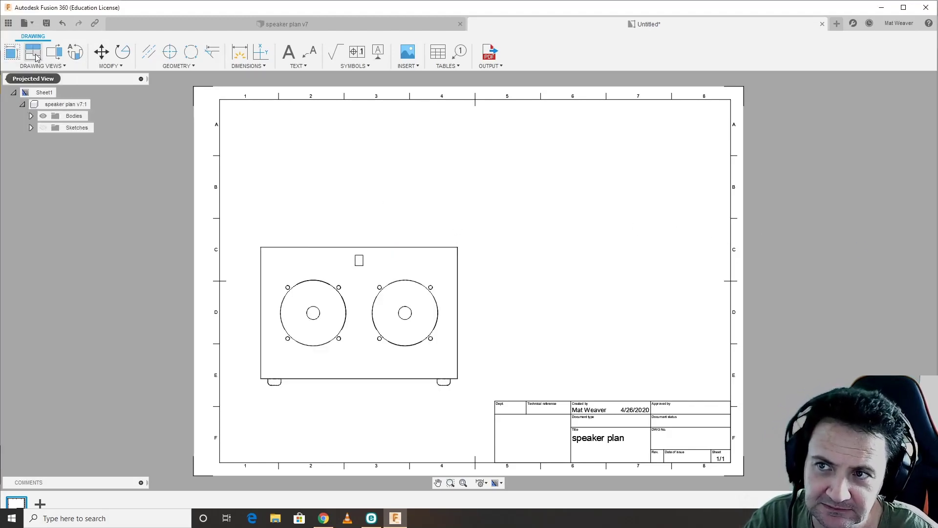
left_click(360, 268)
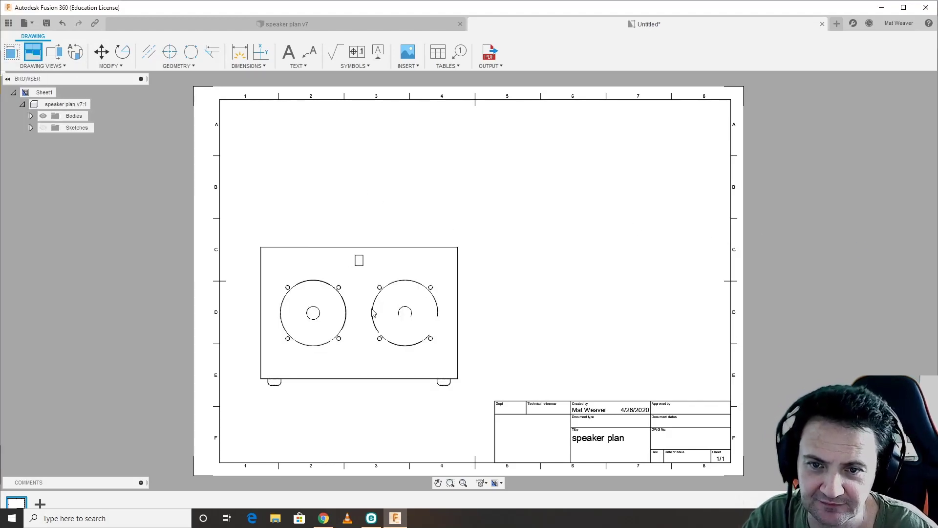
left_click(355, 170)
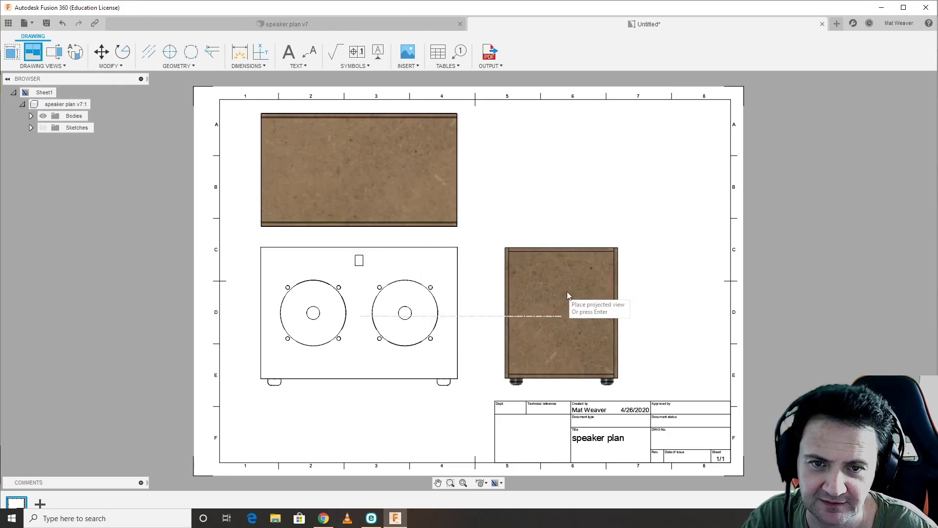
left_click(564, 294)
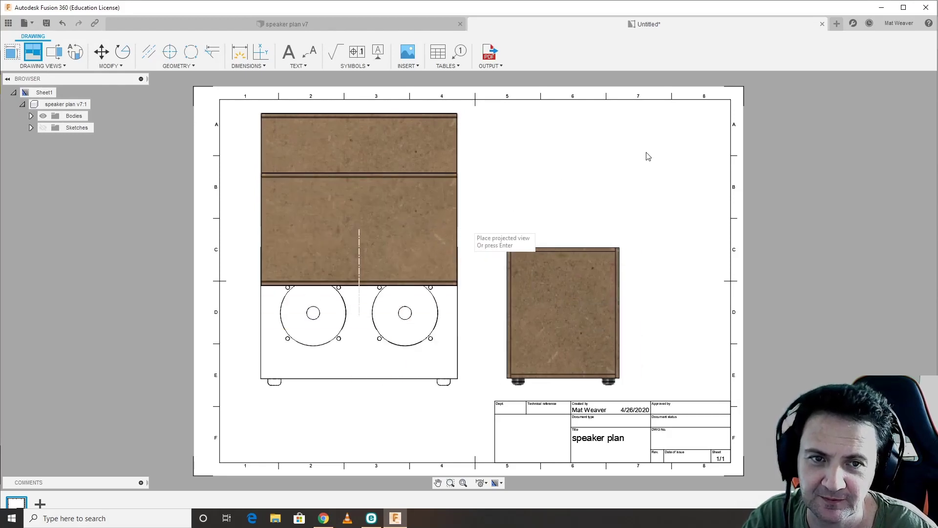
left_click(641, 165)
key("Return")
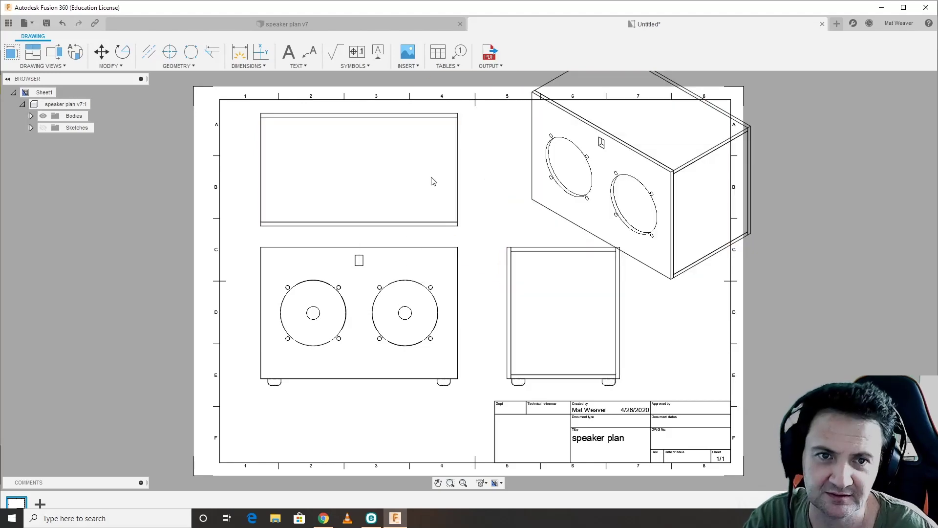
- Make the isometric view Shaded at 1:1.5 scale and move it slightly lower
double_click(610, 188)
left_click(918, 108)
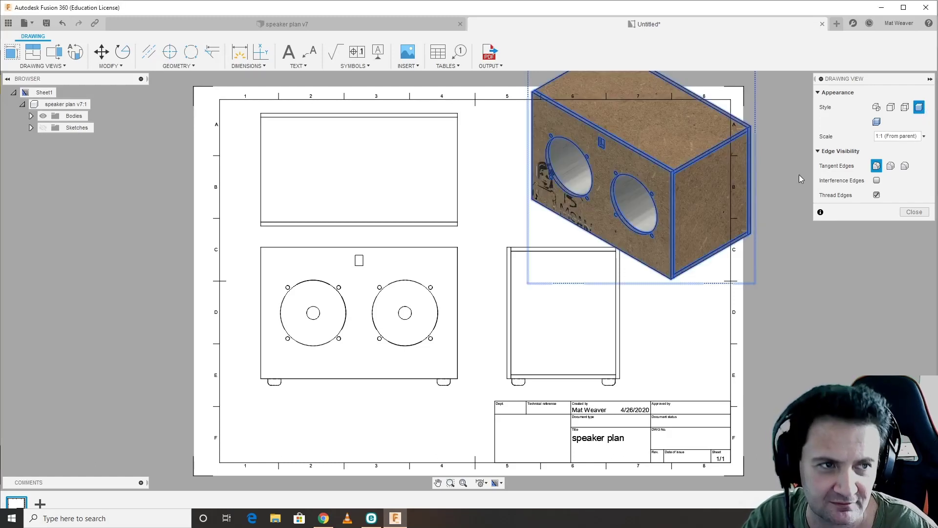
double_click(879, 136)
type("1")
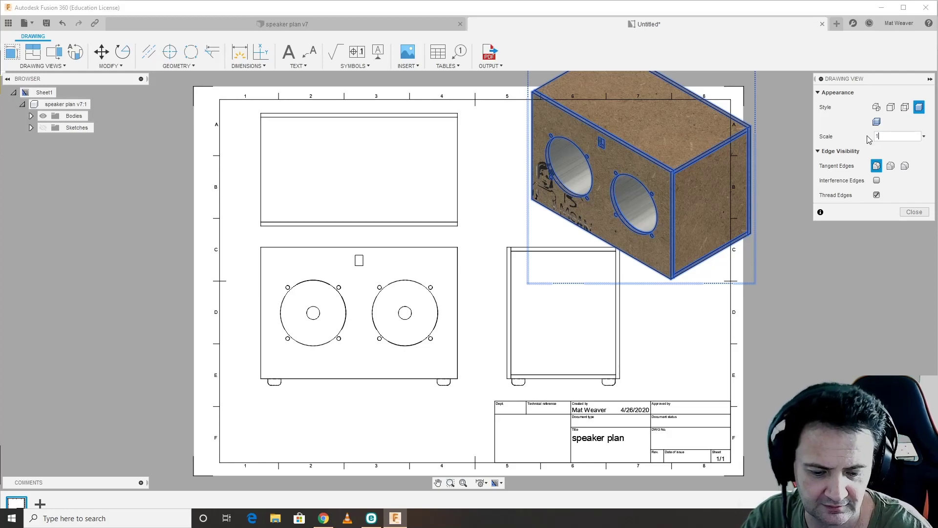
type(":2")
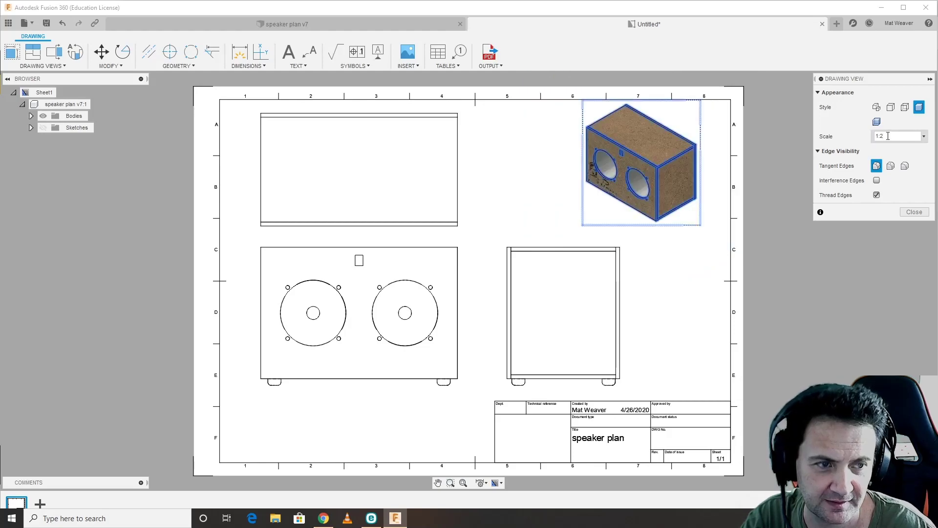
left_click(888, 136)
key("BackSpace")
key("BackSpace")
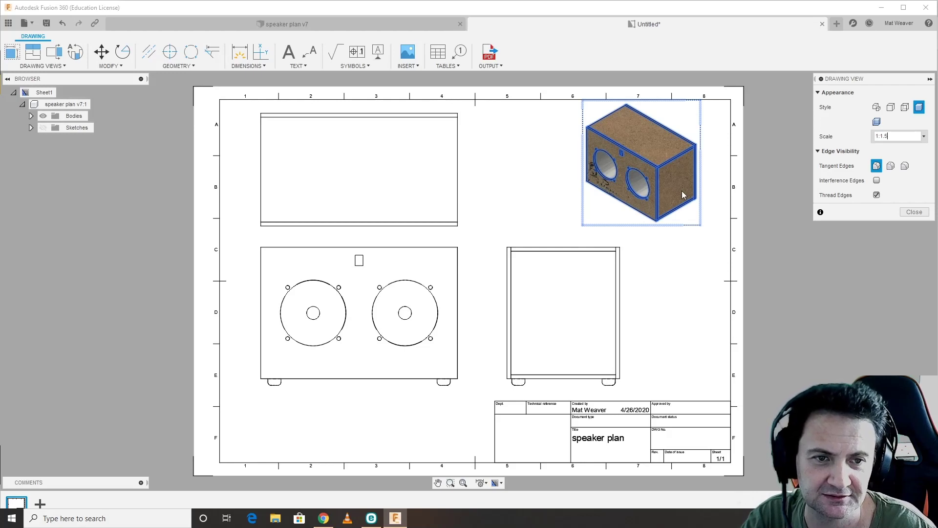
key("Return")
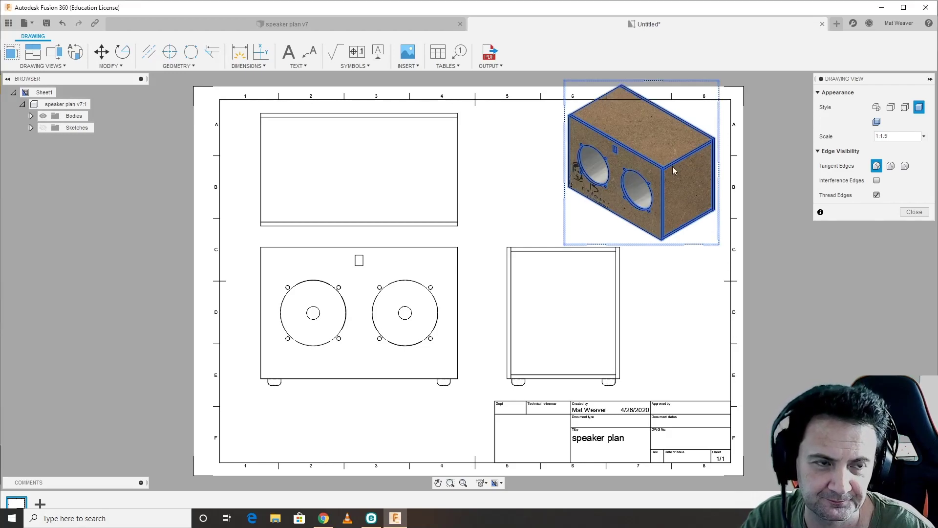
left_click(913, 212)
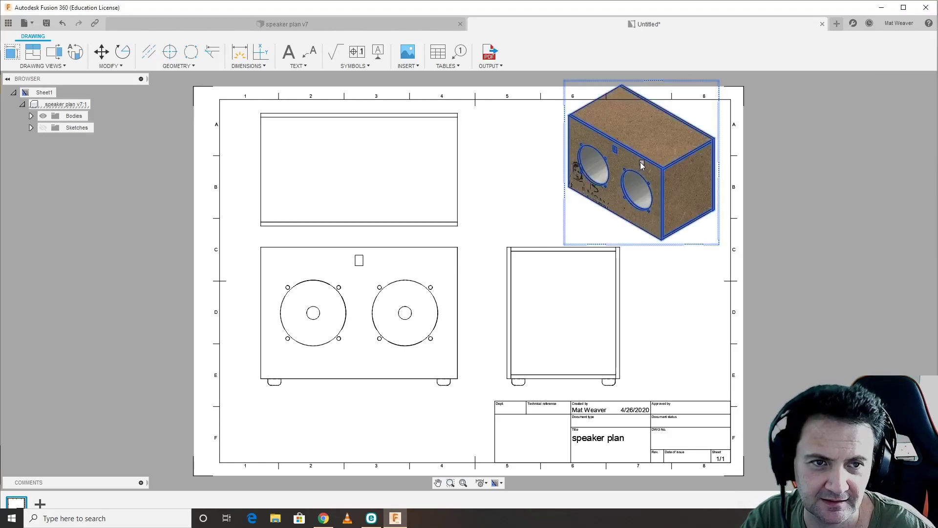
mouse_move(642, 166)
left_mouse_down()
mouse_move(641, 194)
mouse_move(642, 183)
mouse_move(471, 192)
mouse_move(605, 194)
mouse_move(633, 182)
mouse_move(640, 194)
mouse_move(641, 168)
mouse_move(646, 192)
left_mouse_up()
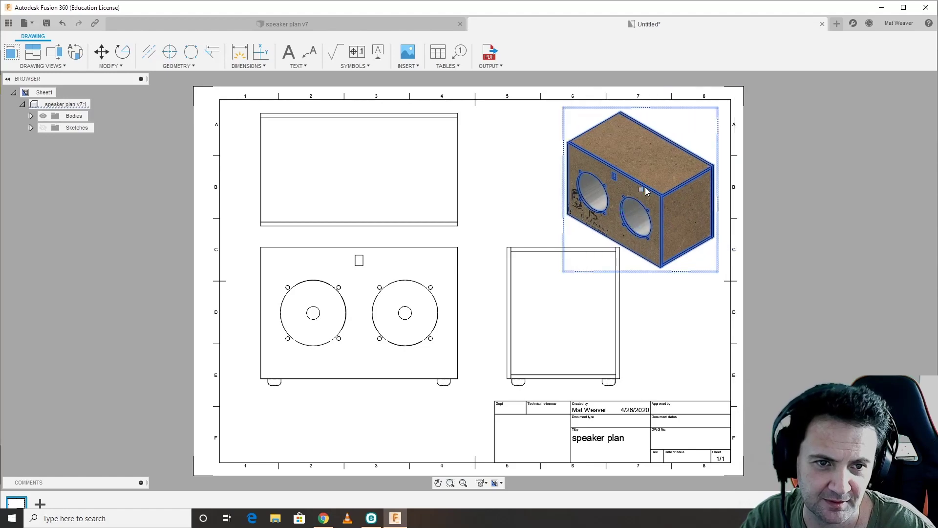
- Set the top view's style to Visible and Hidden Edges
left_click(526, 181)
left_click(436, 191)
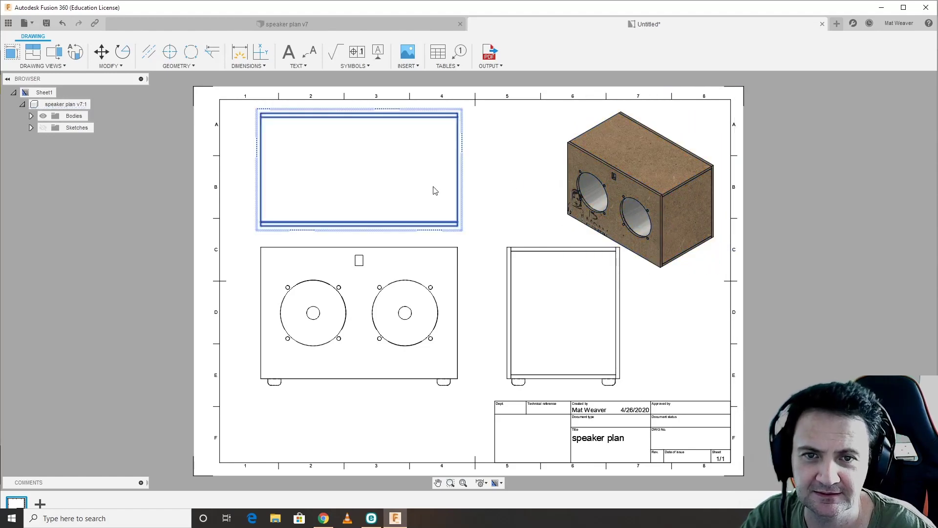
double_click(435, 190)
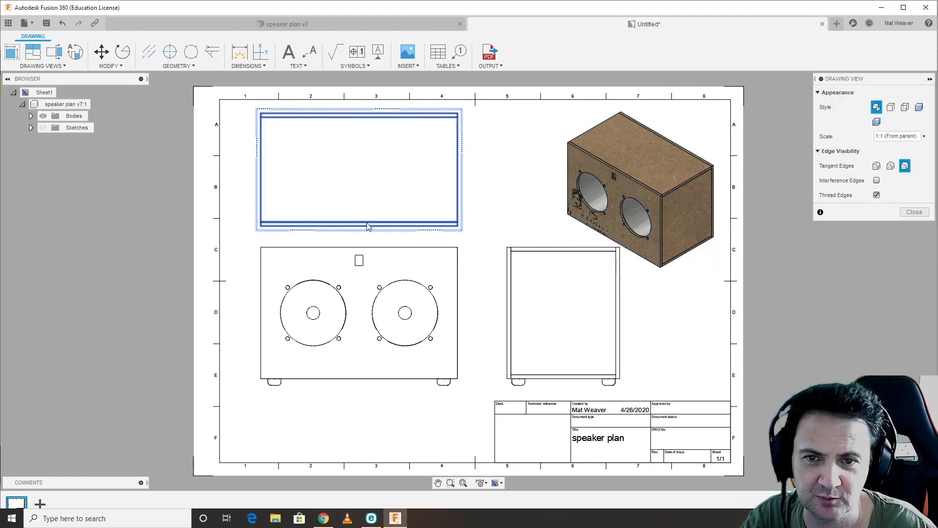
left_click(905, 108)
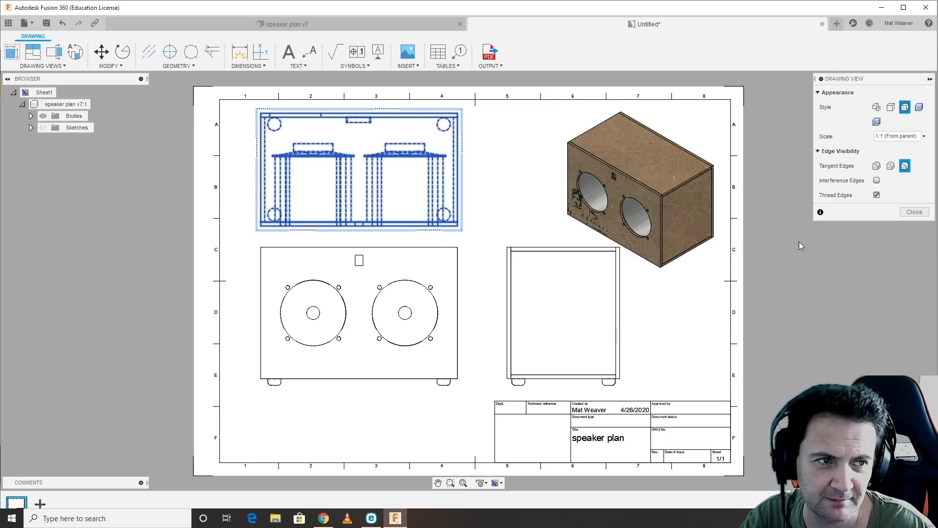
left_click(926, 210)
- Give the side view hidden edges and revert the top view to Visible Edges only
double_click(586, 327)
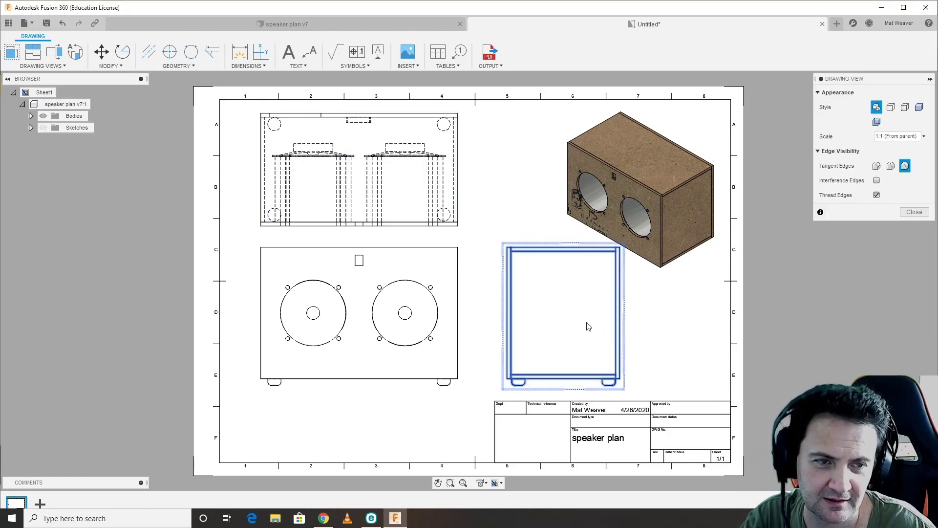
left_click(905, 108)
left_click(911, 212)
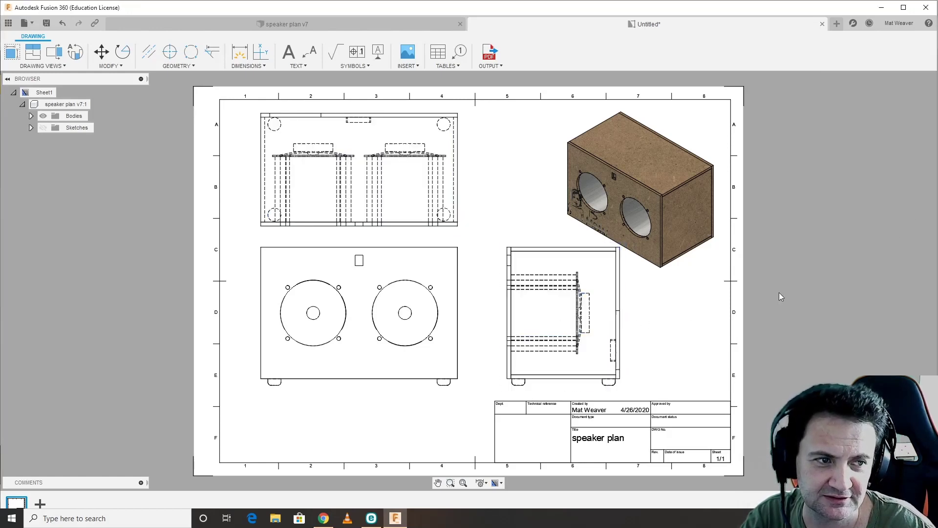
double_click(437, 197)
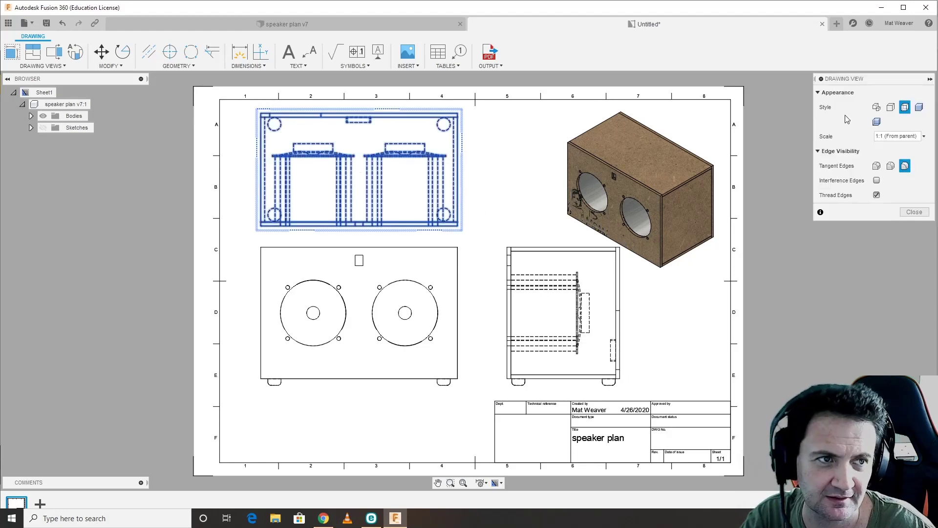
left_click(891, 107)
left_click(914, 212)
left_click(588, 231)
left_click(527, 180)
- Add a 150 width dimension below and a 100 height dimension left of the front view
left_click(239, 52)
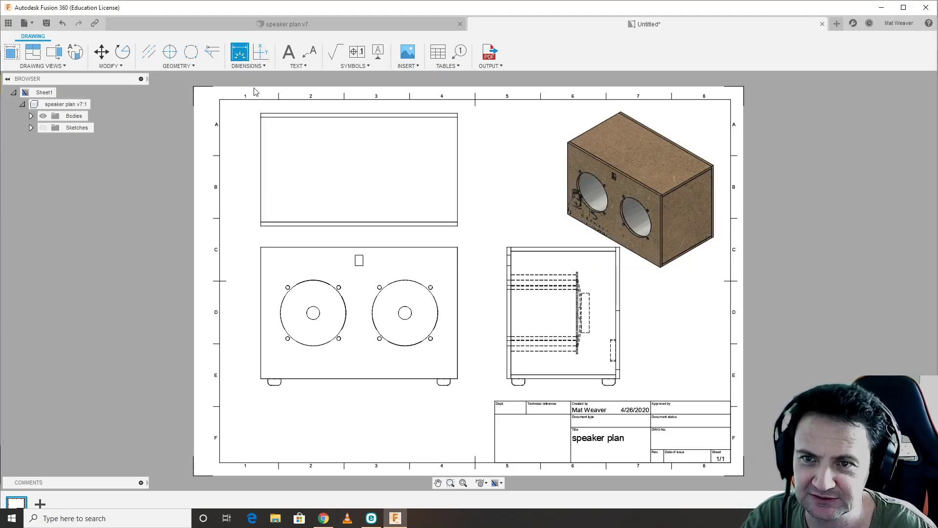
left_click(260, 223)
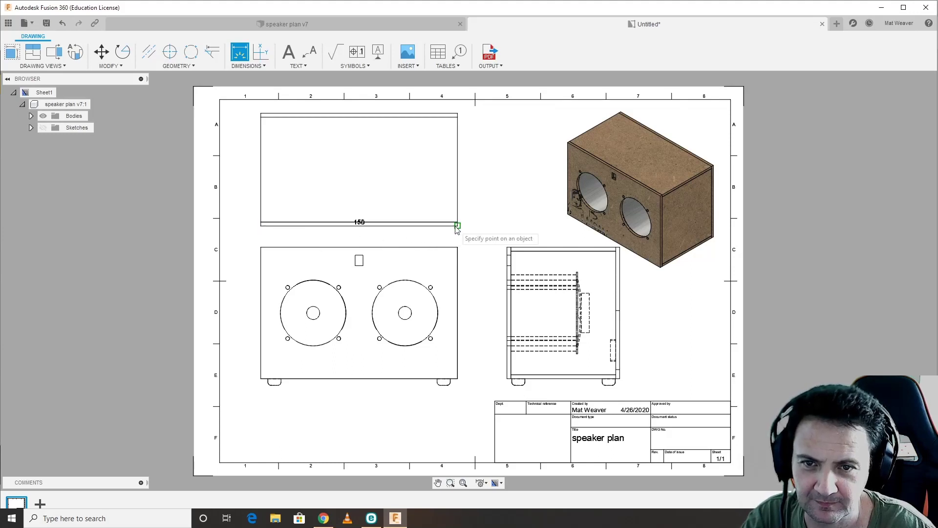
key("Escape")
left_click(259, 264)
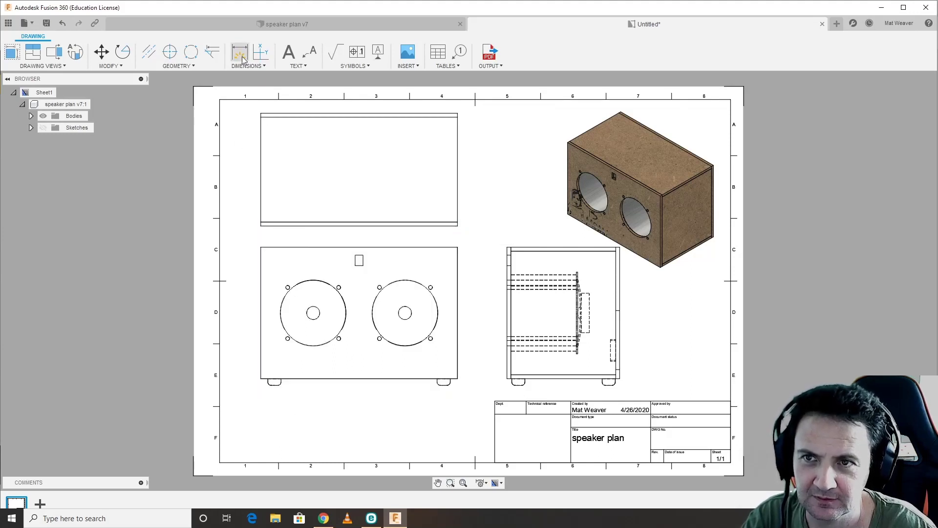
left_click(239, 52)
left_click(261, 378)
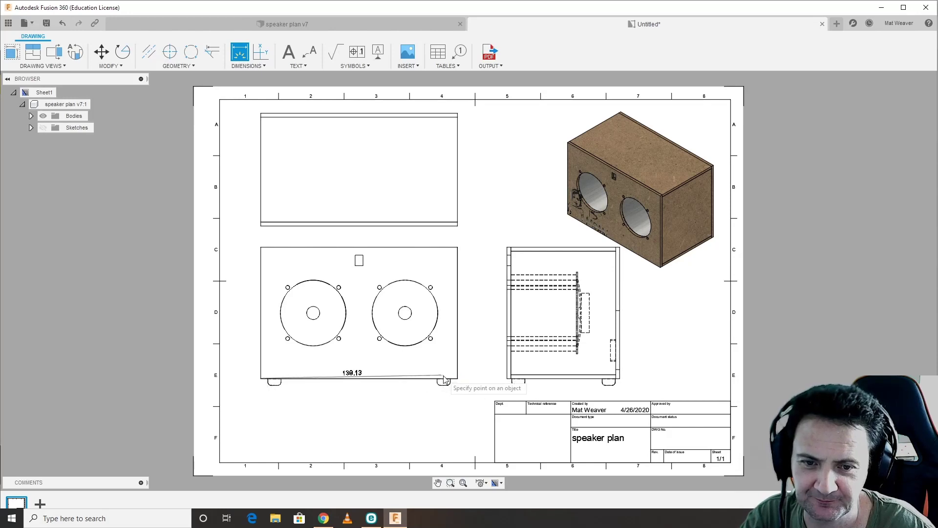
left_click(457, 379)
left_click(406, 417)
left_click(261, 379)
left_click(261, 247)
left_click(248, 258)
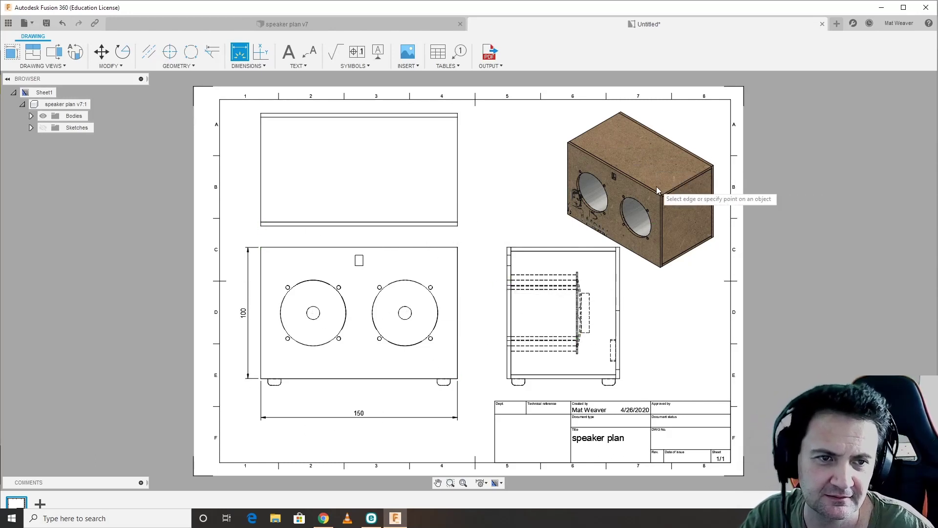
- End dimensioning and keep the isometric view plain Shaded after trying hidden edges
right_click(640, 191)
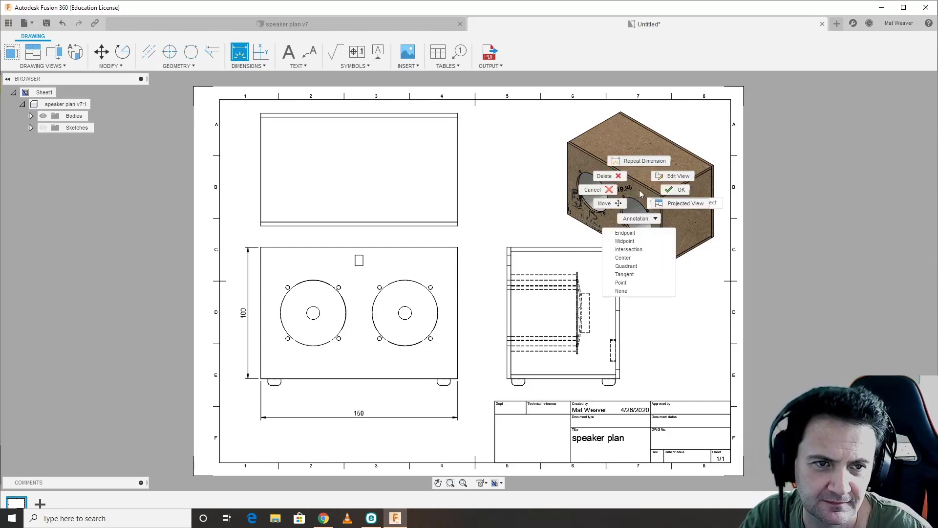
left_click(678, 190)
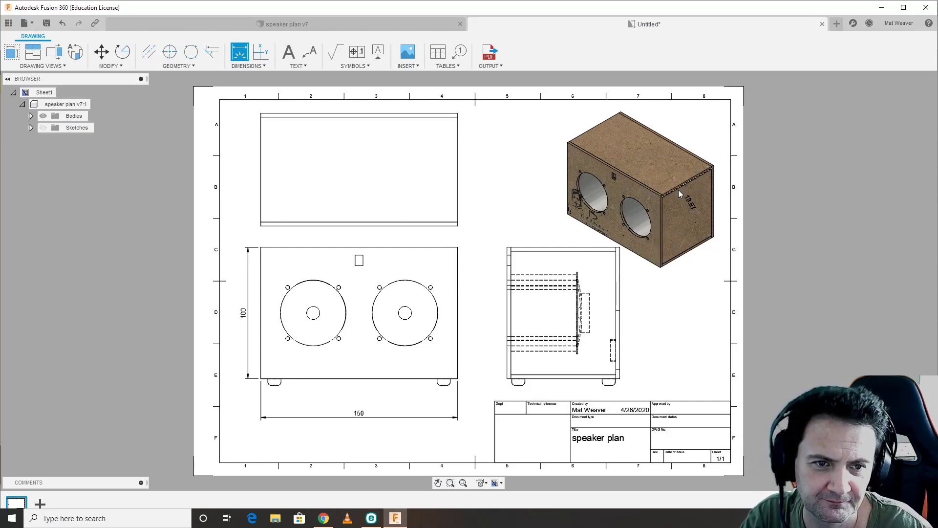
double_click(617, 178)
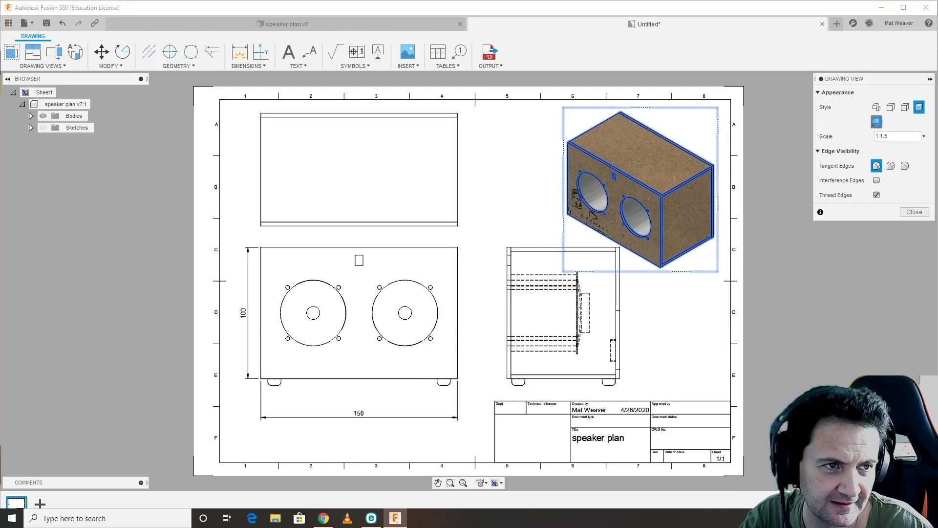
left_click(876, 121)
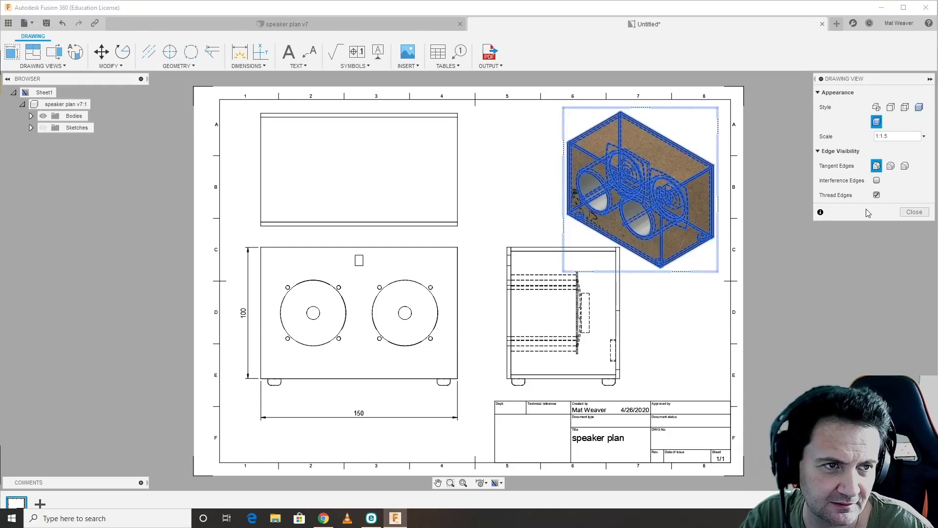
left_click(919, 107)
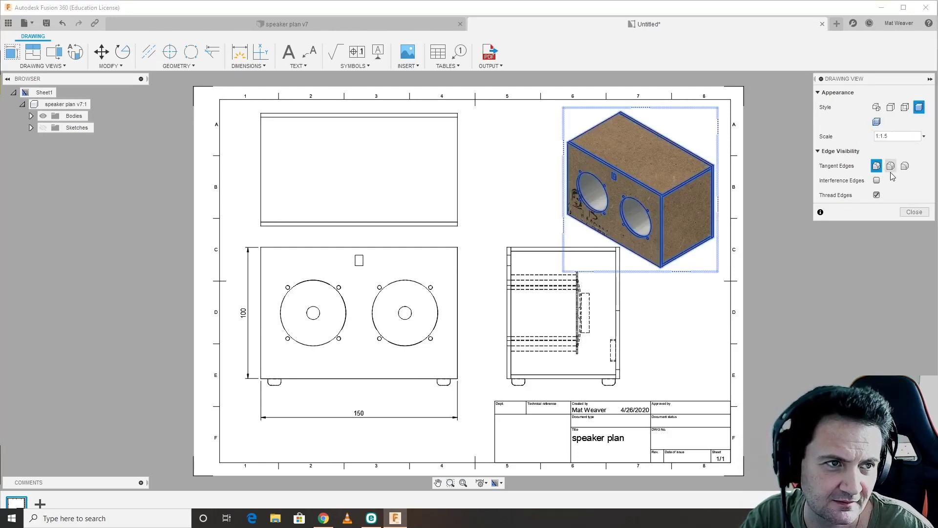
left_click(912, 213)
left_click(912, 213)
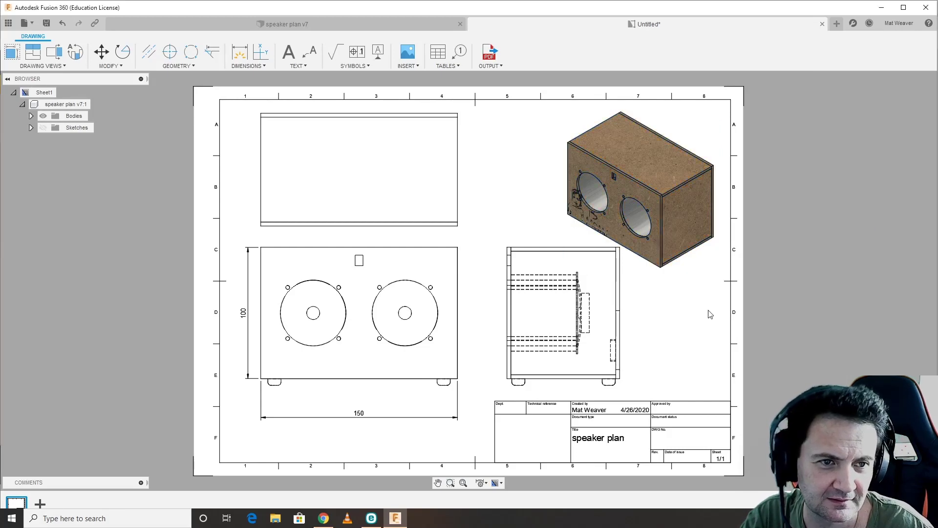
- Zoom and pan to recentre the whole drawing sheet in the window
scroll(641, 225, "up", 3)
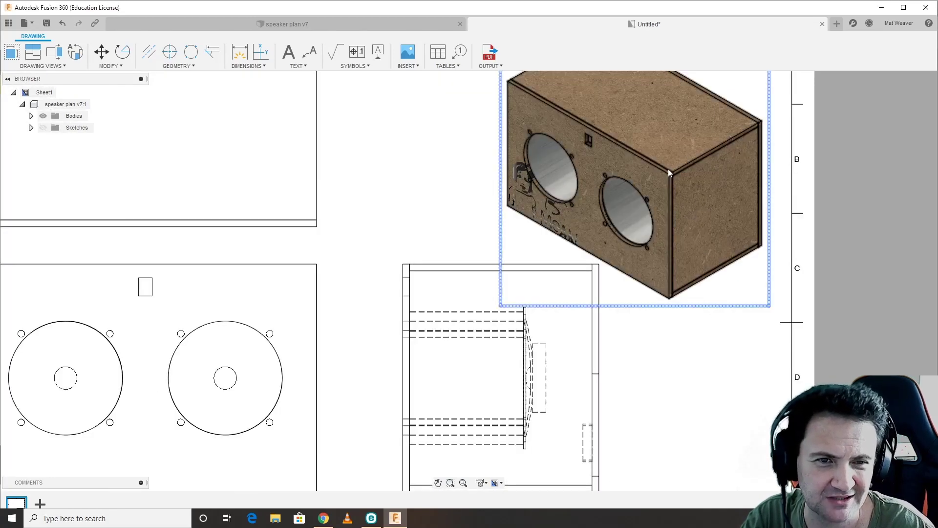
scroll(674, 352, "down", 3)
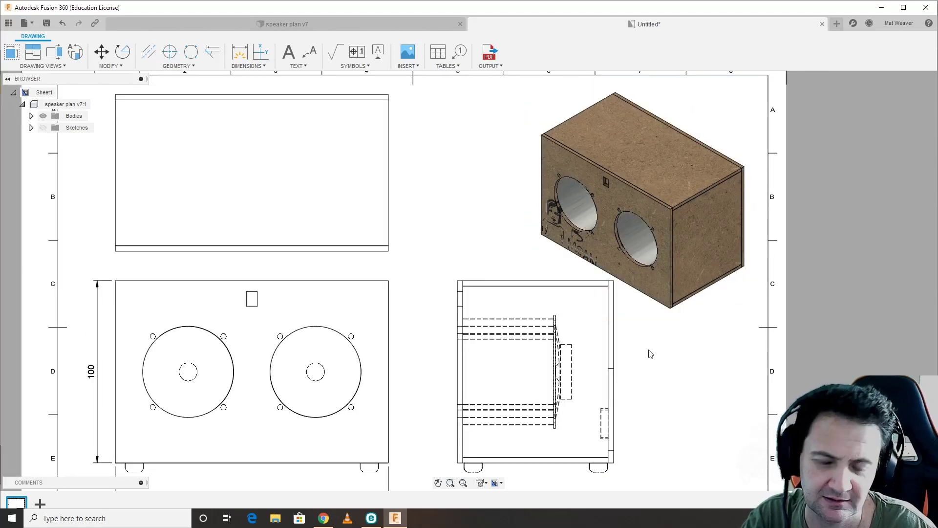
scroll(640, 360, "down", 2)
middle_click_drag(521, 280, 511, 248)
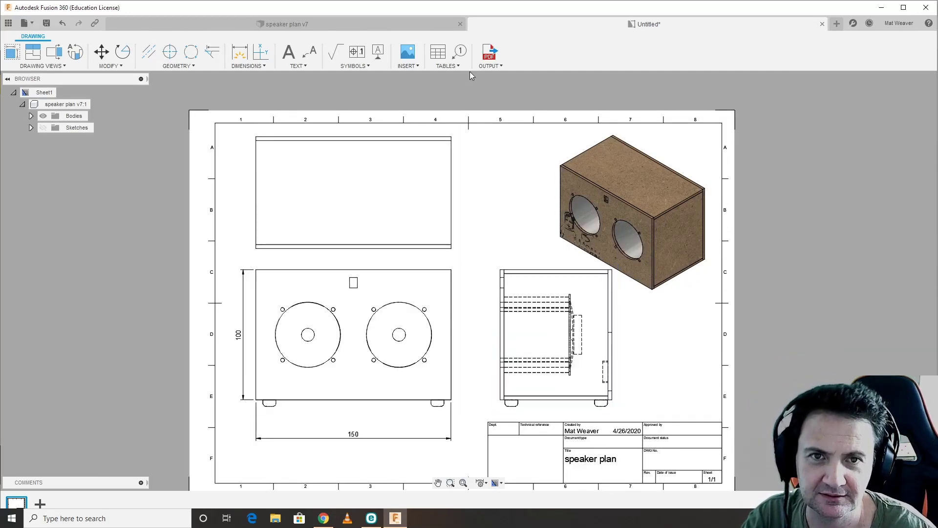
- Show the OUTPUT menu listing Output PDF, Output DWG, Output Sheet as DXF and Output CSV
left_click(497, 67)
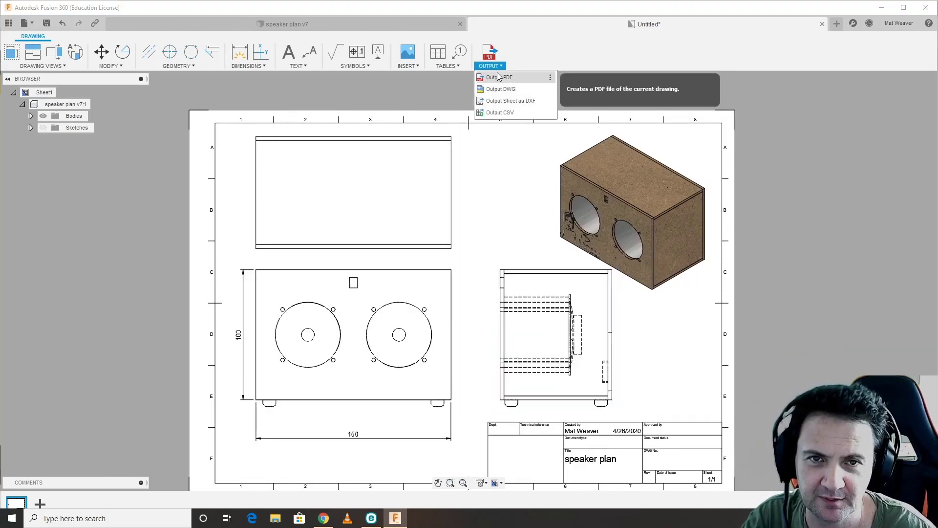